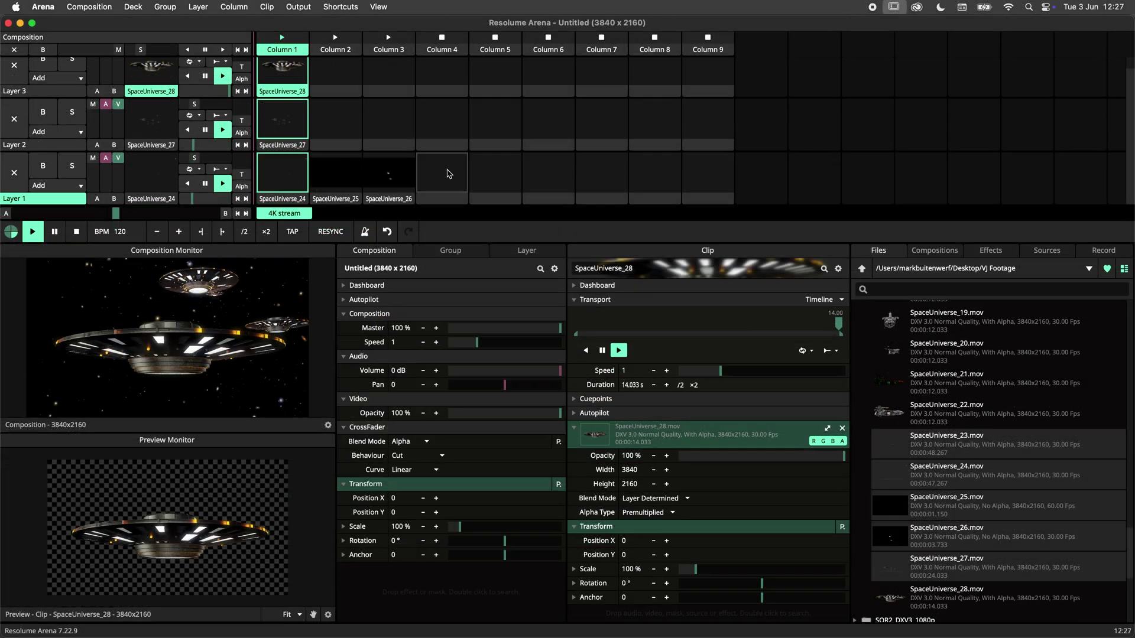
Step: Add a new output screen in Advanced Output and name it 'Low Res VJ Stream'
left_click(299, 7)
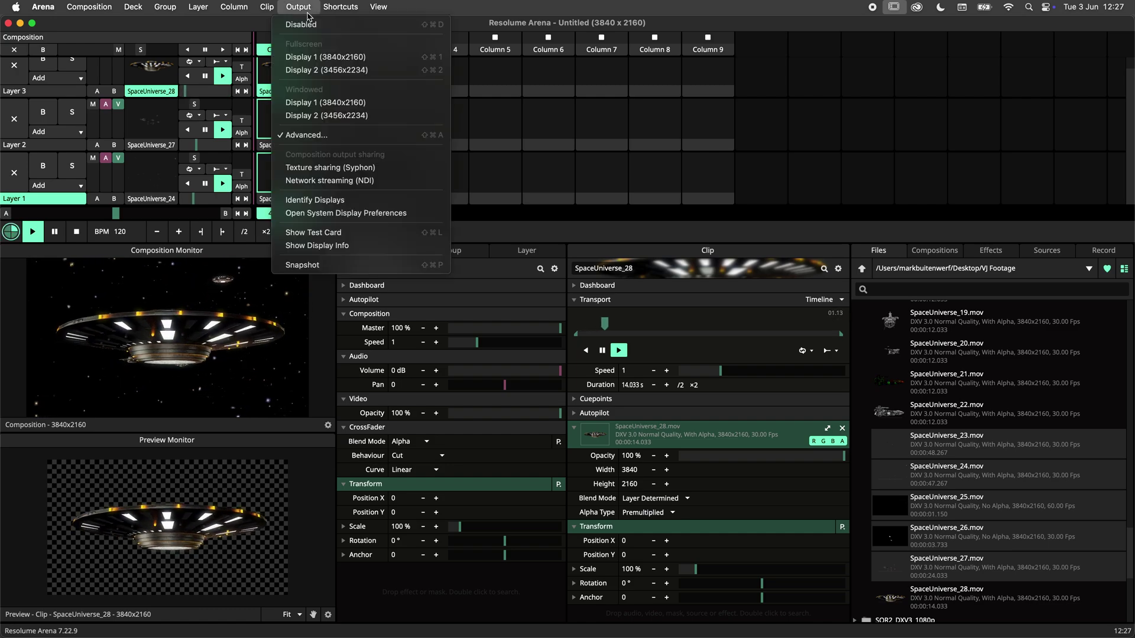
left_click(363, 136)
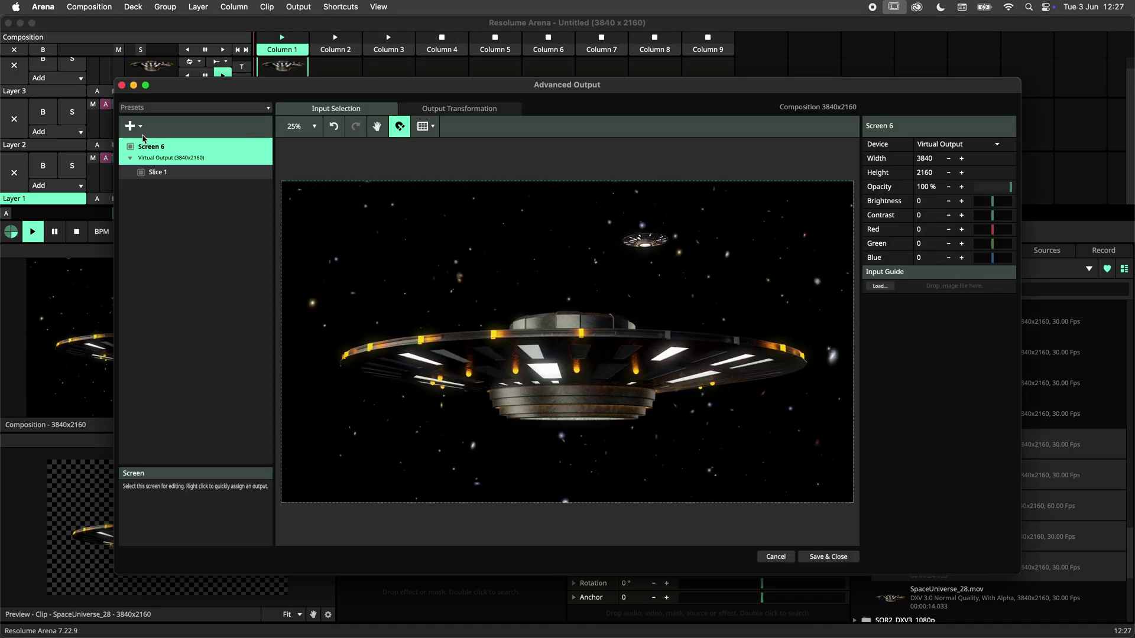
left_click(130, 126)
left_click(145, 145)
double_click(168, 198)
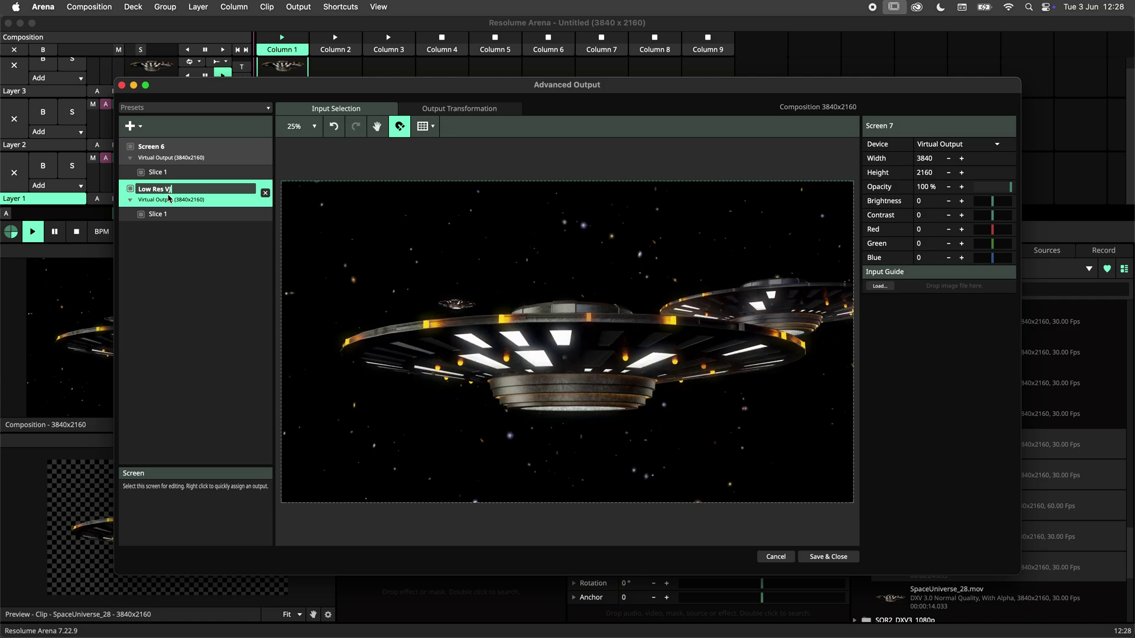
type("Low Res VJ Stream")
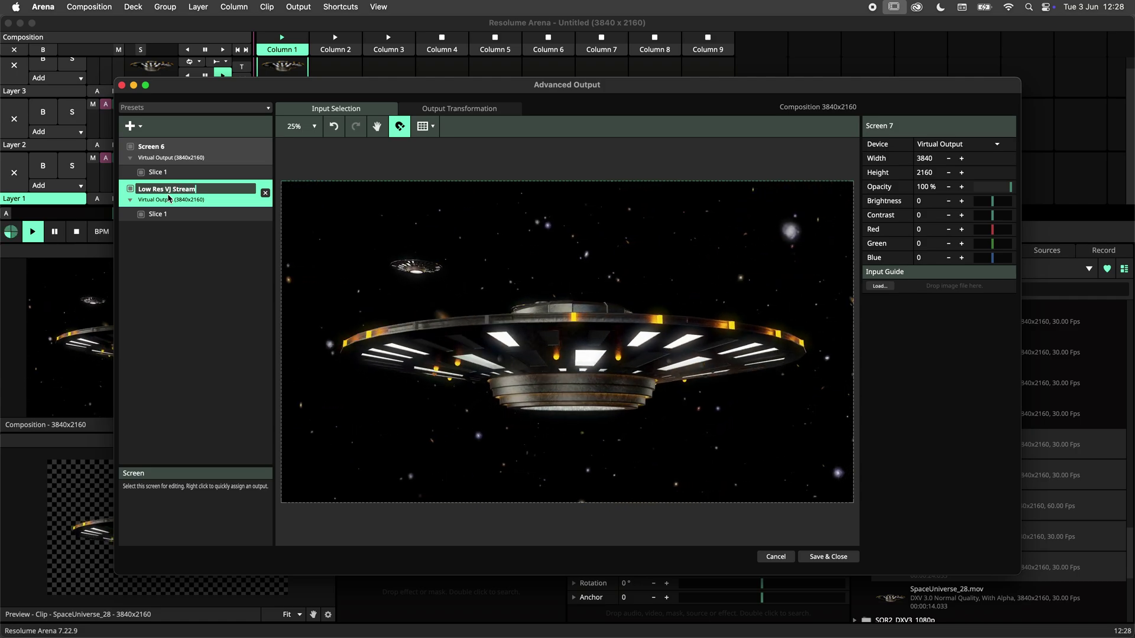
key("Return")
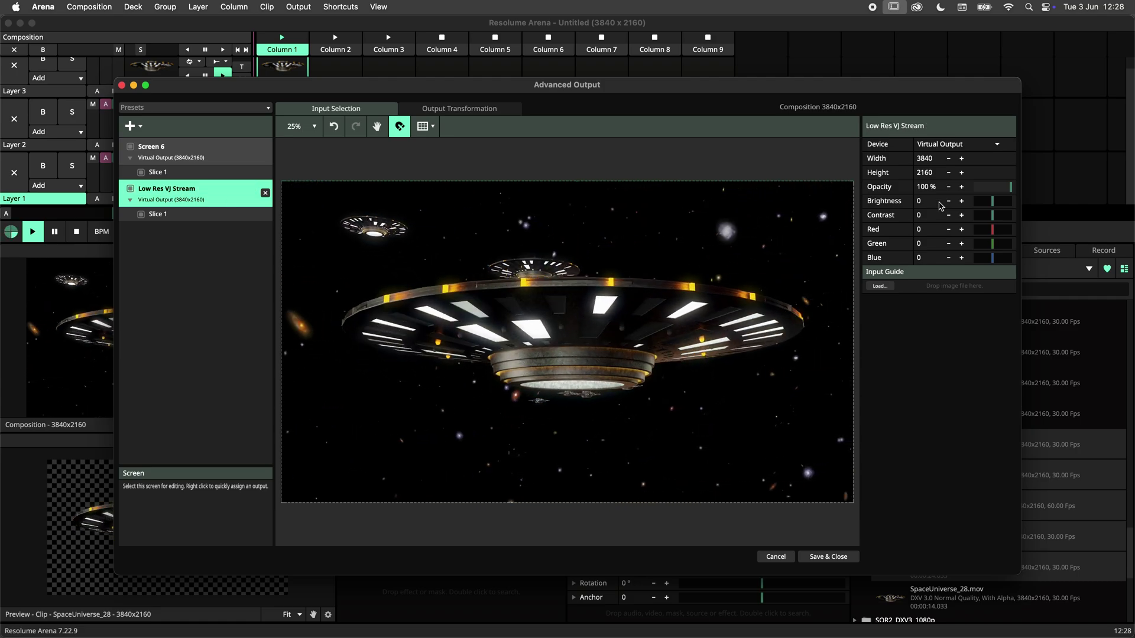
Step: Set the screen to NDI at 854x480 with alpha output off and YUV 8-bit depth
left_click(946, 144)
left_click(933, 162)
double_click(932, 159)
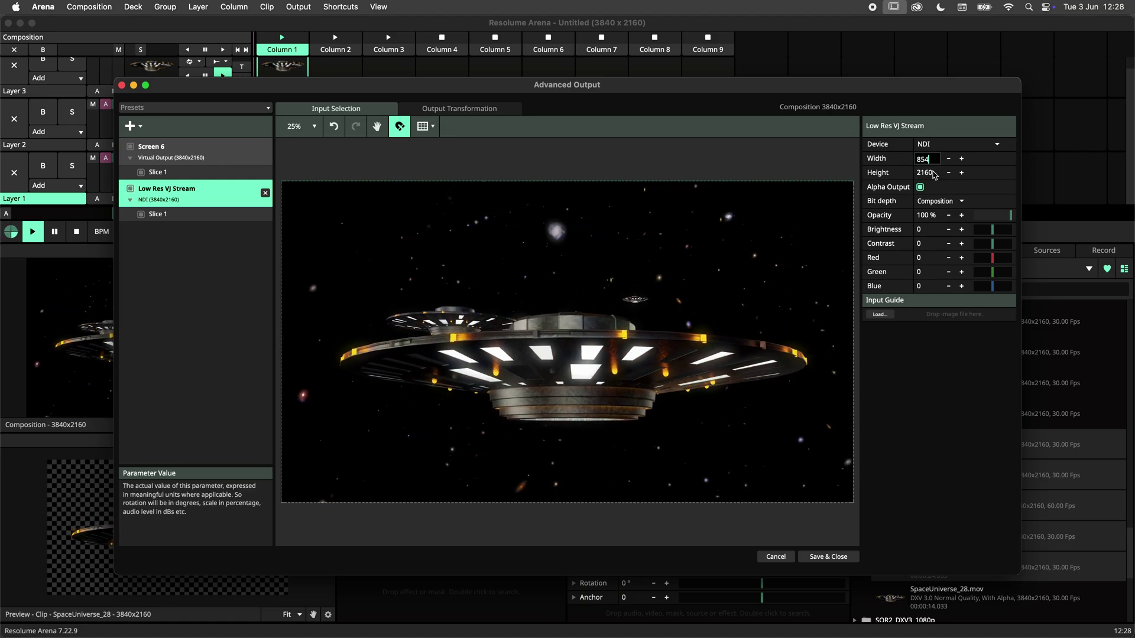
key("Return")
double_click(932, 173)
type("480")
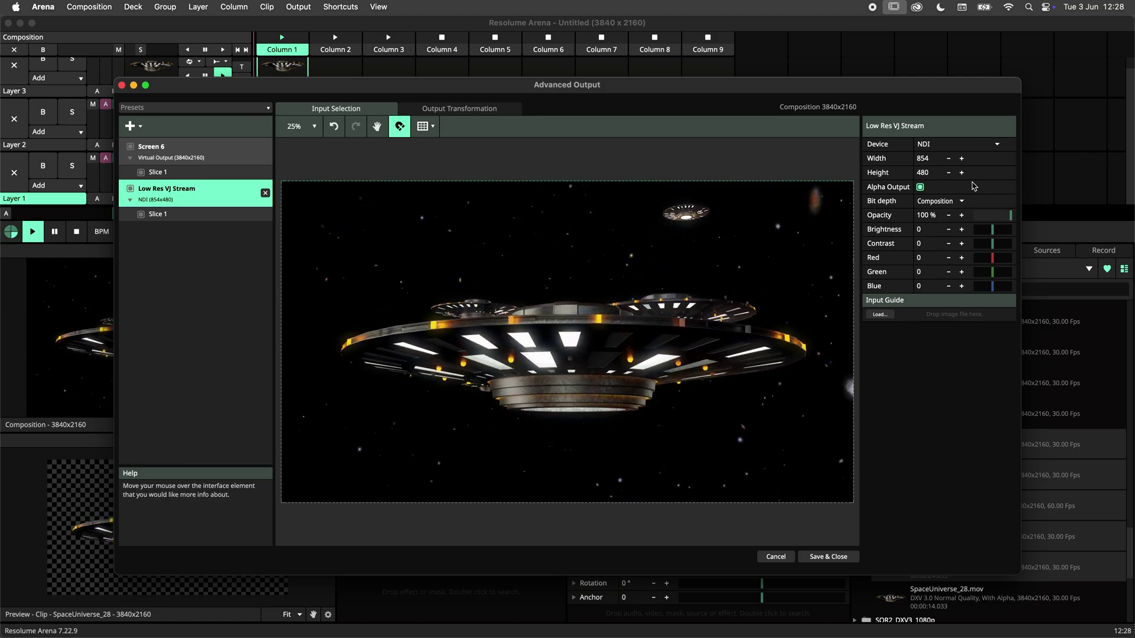
left_click(920, 188)
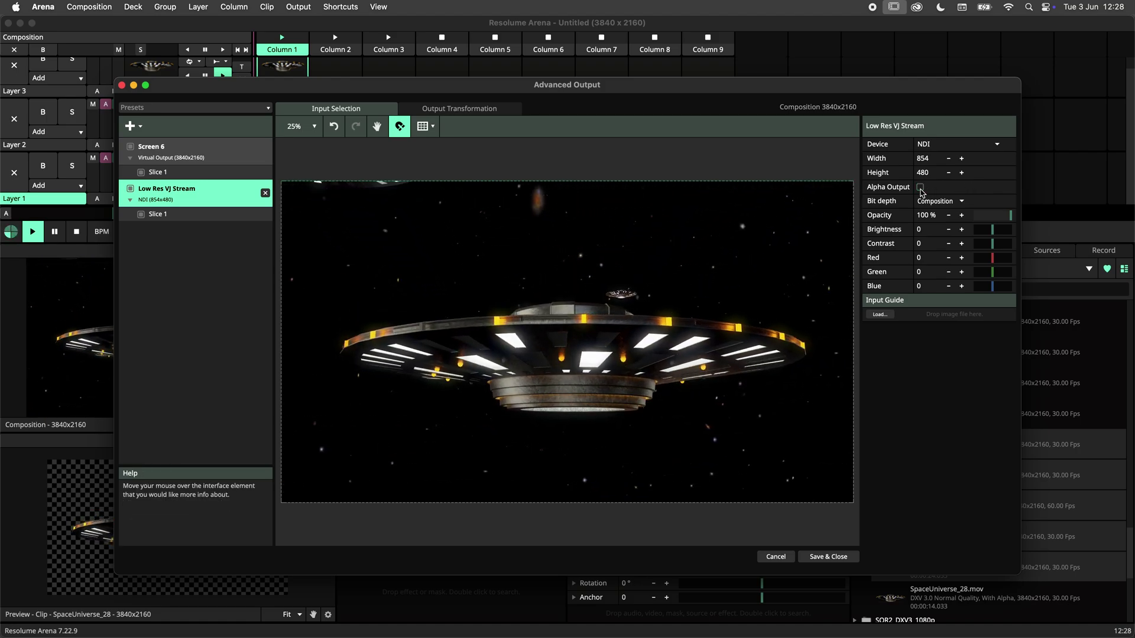
left_click(962, 203)
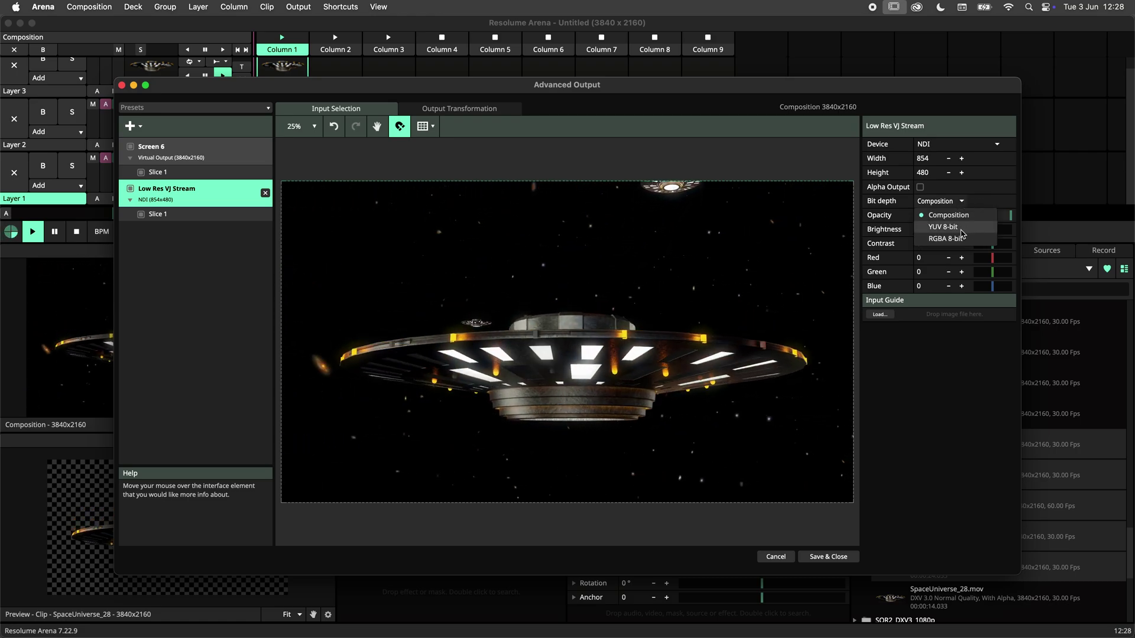
left_click(960, 228)
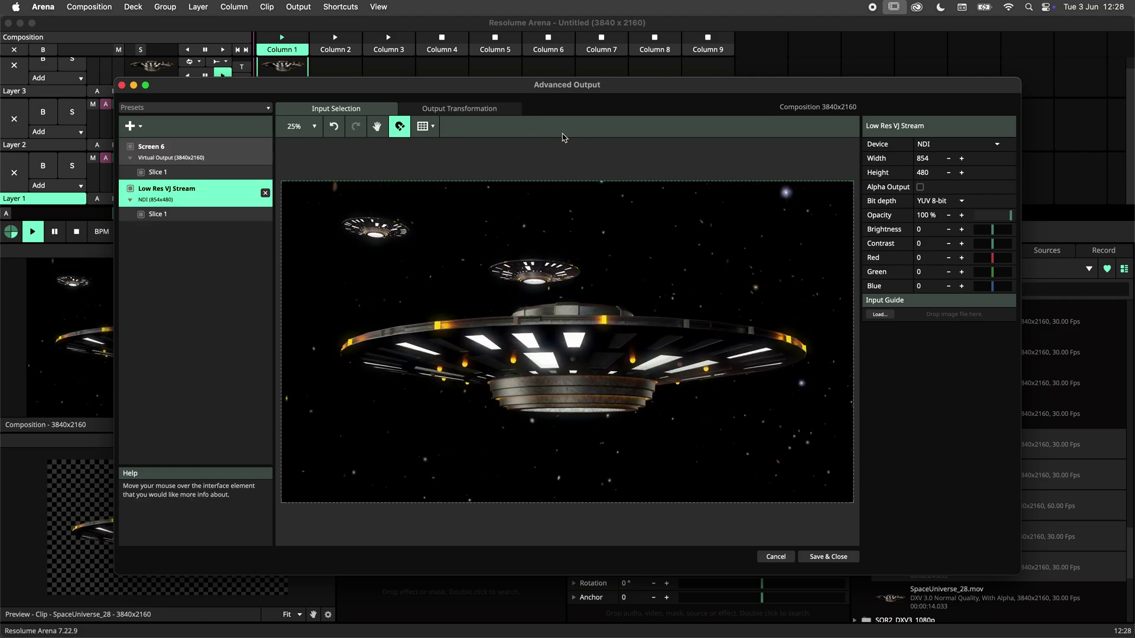
Step: Set Slice 1 to Whole Area in Output Transformation, then save and close the output setup
left_click(490, 110)
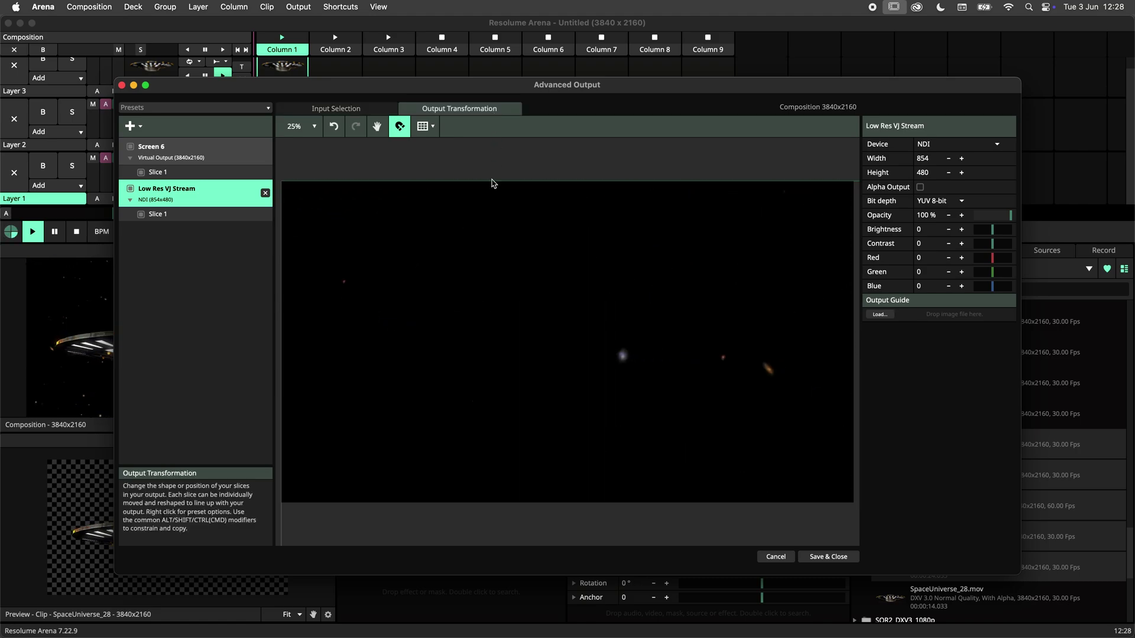
left_click(492, 259)
right_click(496, 270)
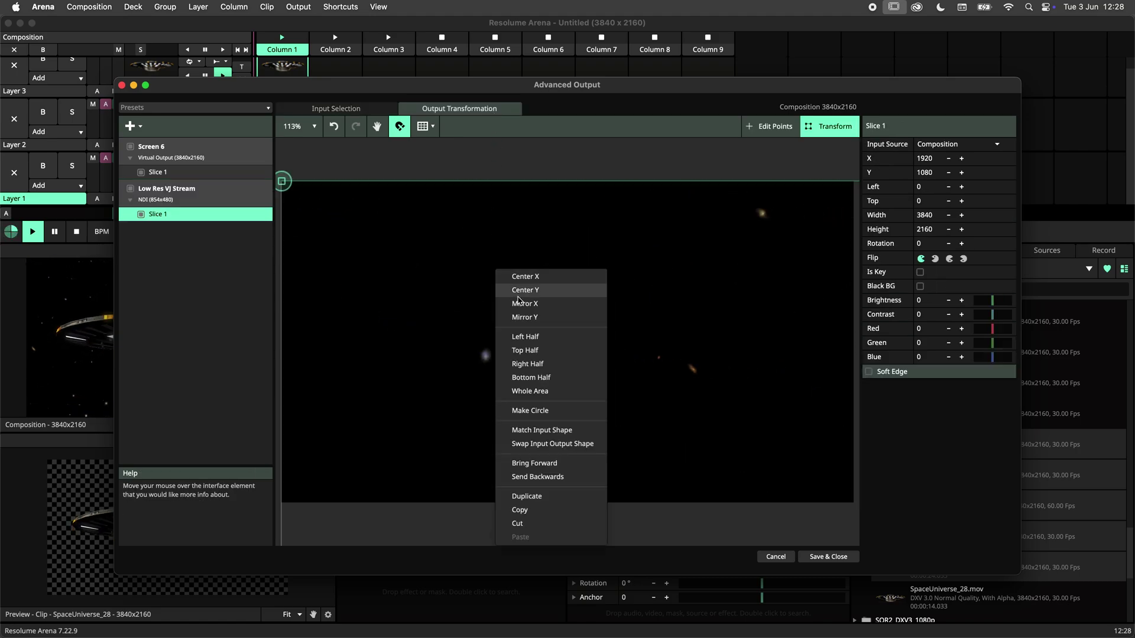
left_click(539, 391)
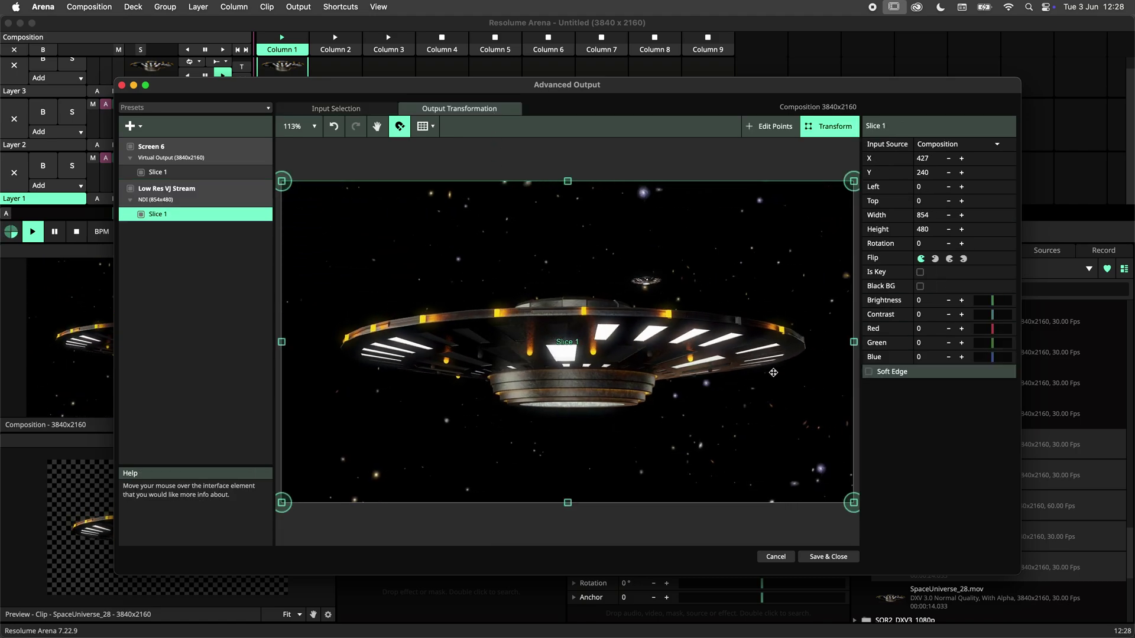
left_click(827, 556)
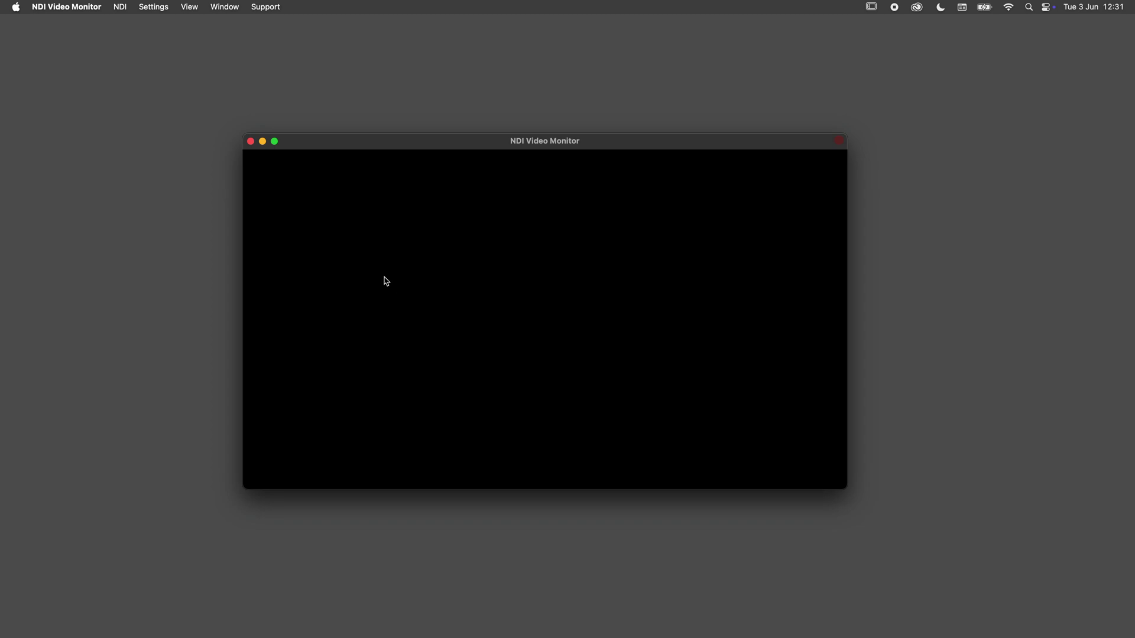
Step: Watch the Arena - Low Res VJ Stream NDI source in NDI Video Monitor
left_click(121, 7)
mouse_move(140, 26)
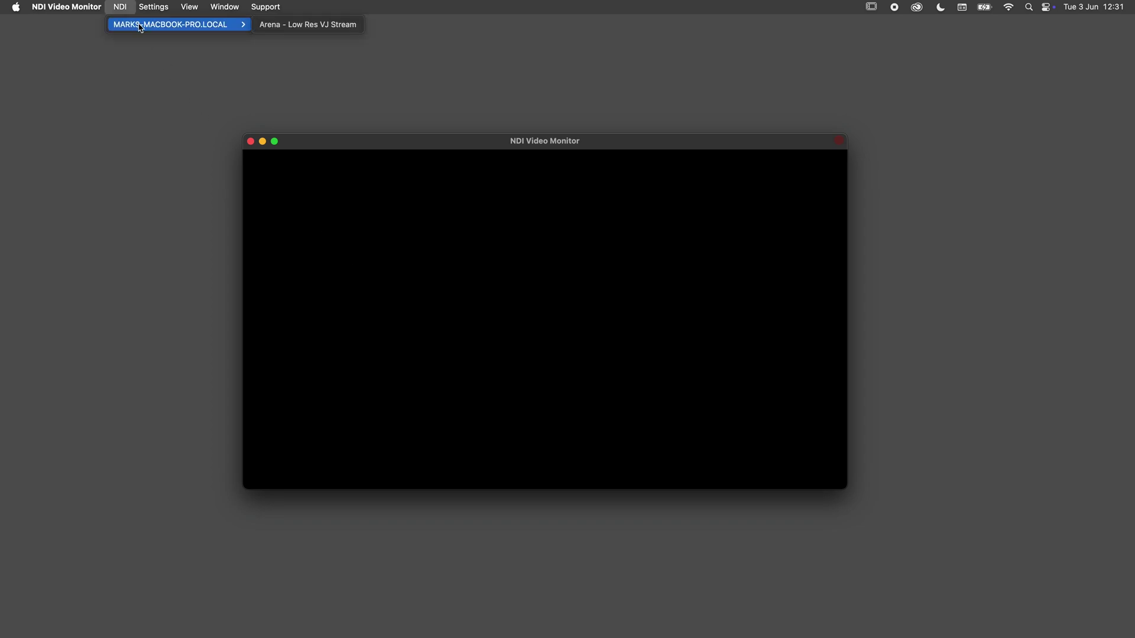
left_click(282, 27)
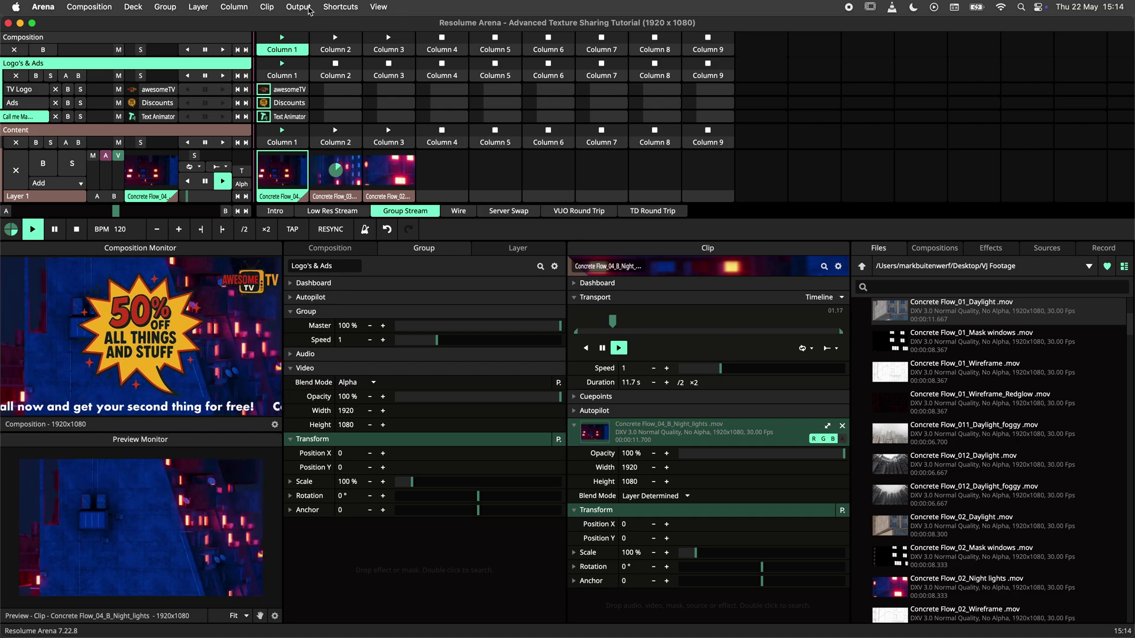
Step: Set Screen 2's Slice 1 input source to the Content group and save the output setup
left_click(308, 10)
left_click(318, 134)
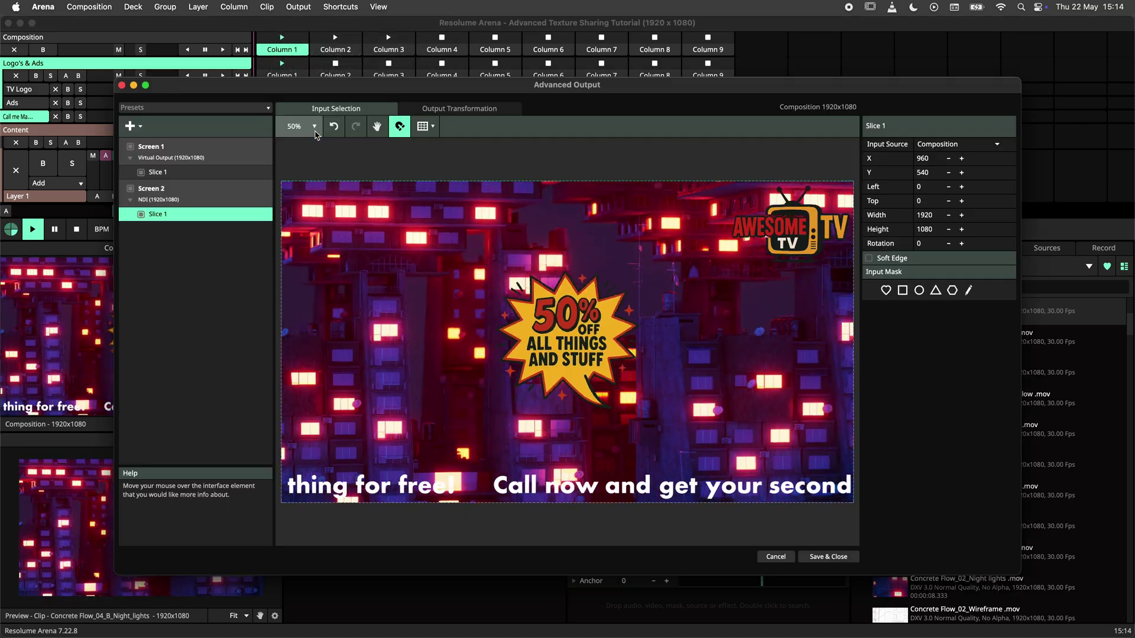
left_click(236, 214)
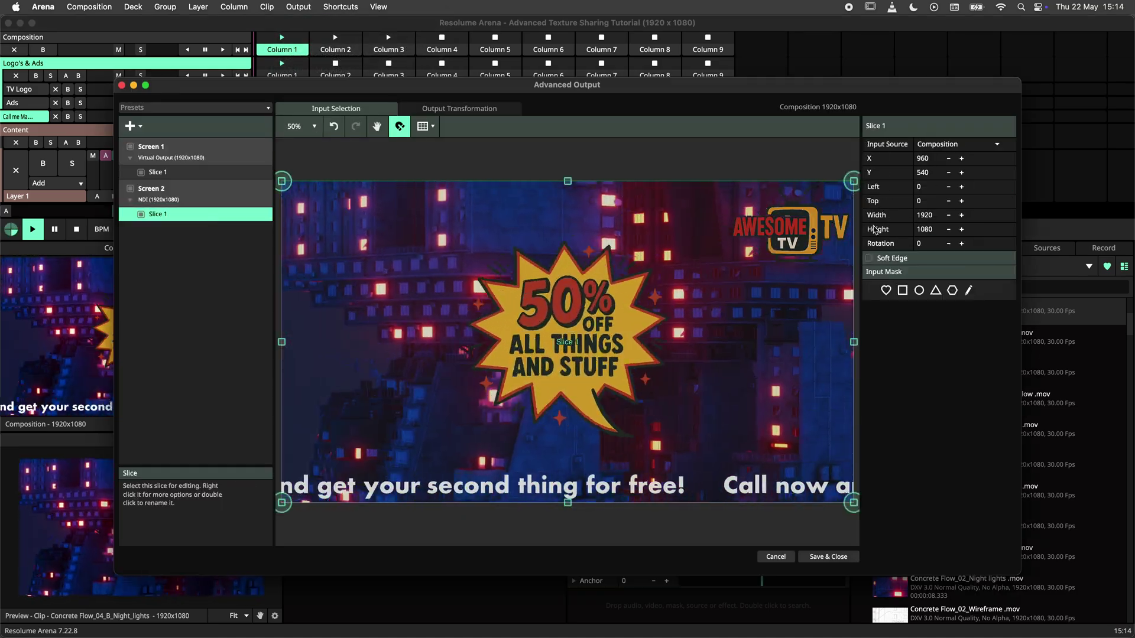
left_click(958, 145)
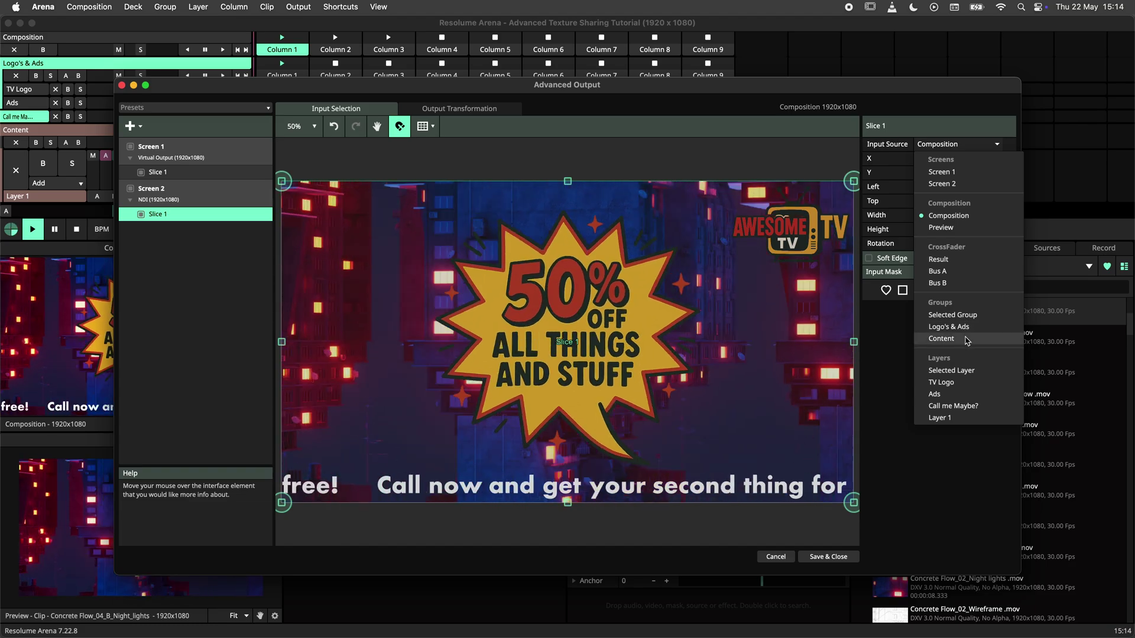
left_click(966, 341)
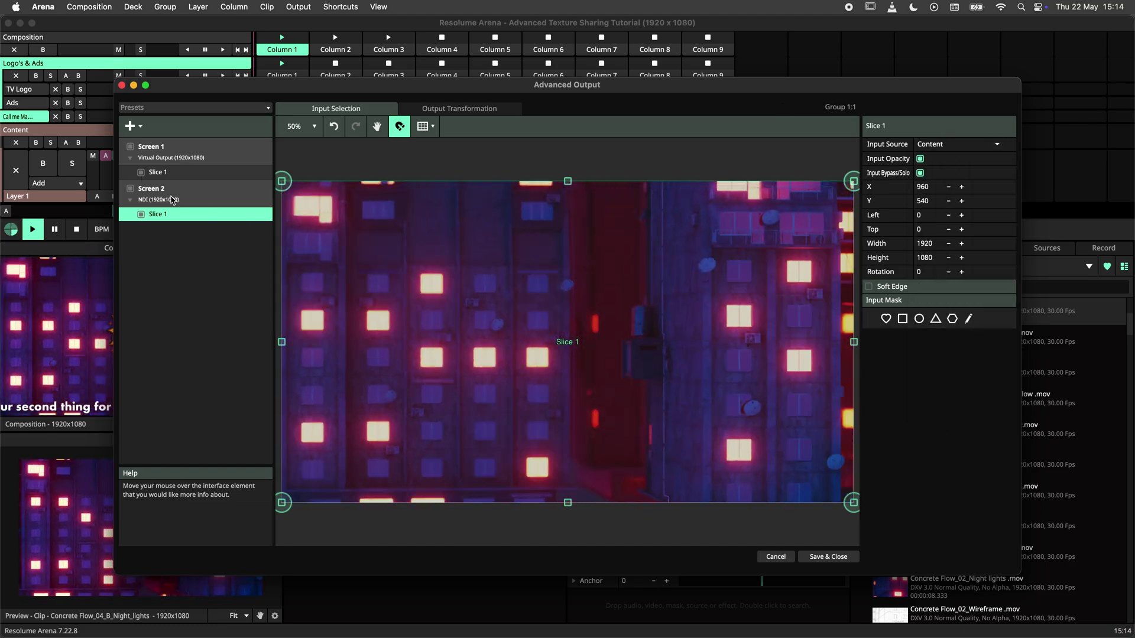
left_click(177, 195)
left_click(177, 214)
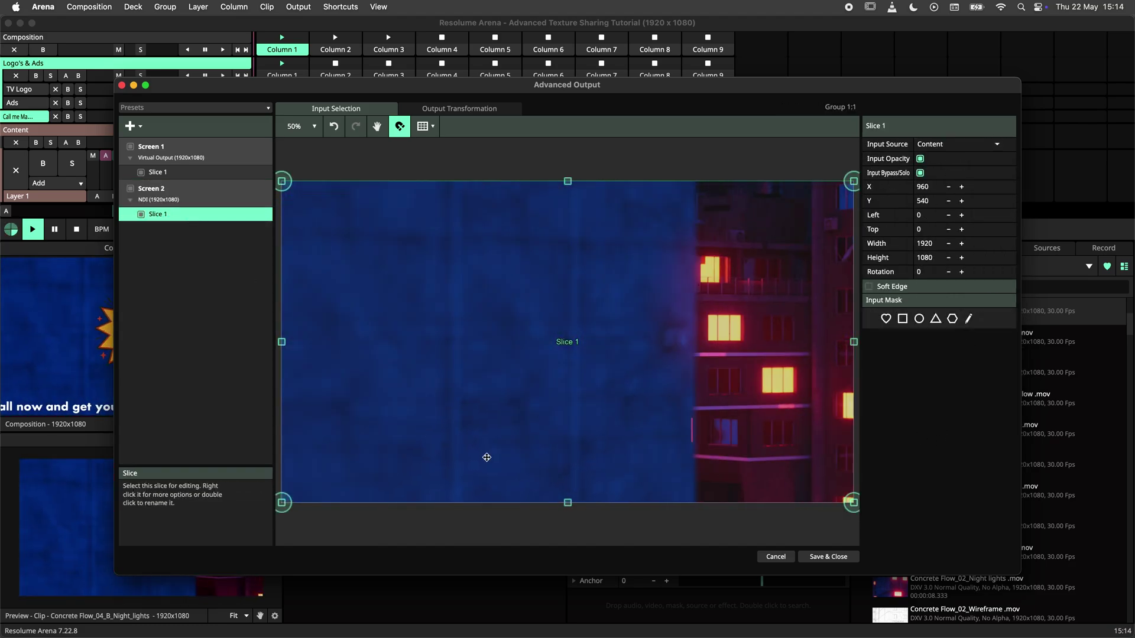
left_click(819, 557)
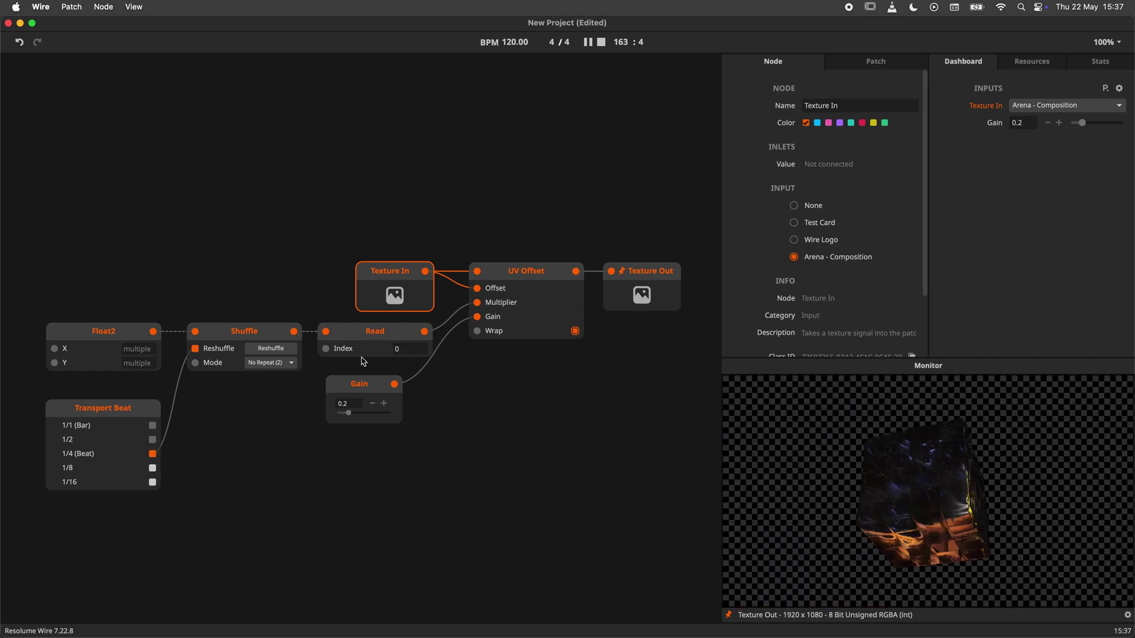
Step: Lower the Wire Gain feeding the UV Offset from about 0.89 to about 0.27
left_click_drag(387, 423, 348, 422)
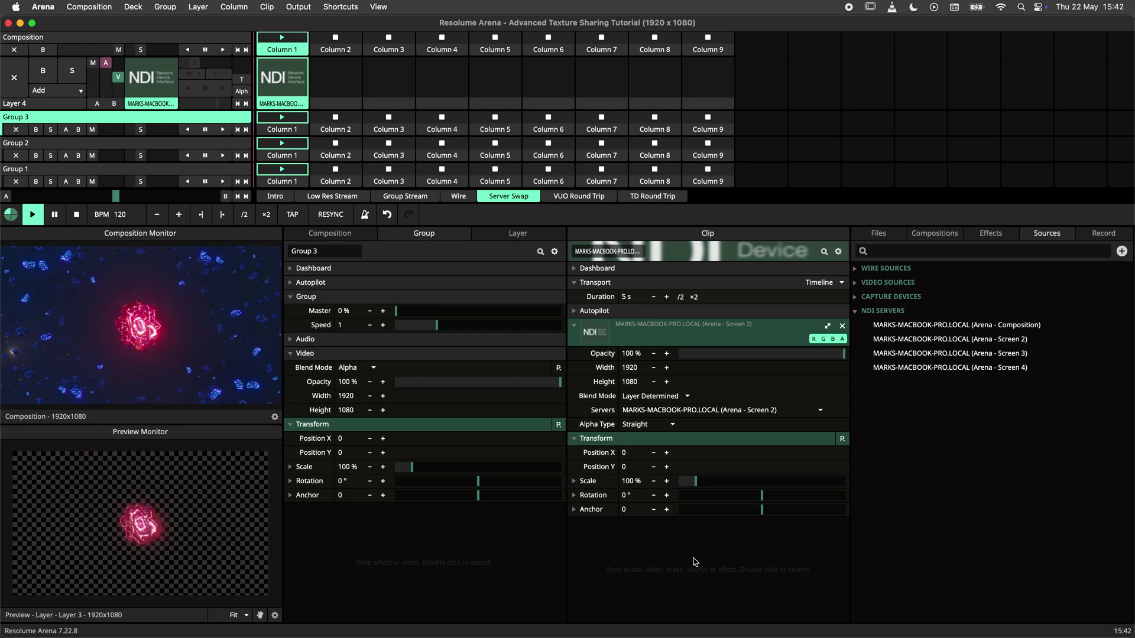
Step: Switch the Group 3 NDI clip's server from Arena - Screen 3 to Arena - Screen 4
left_click(790, 412)
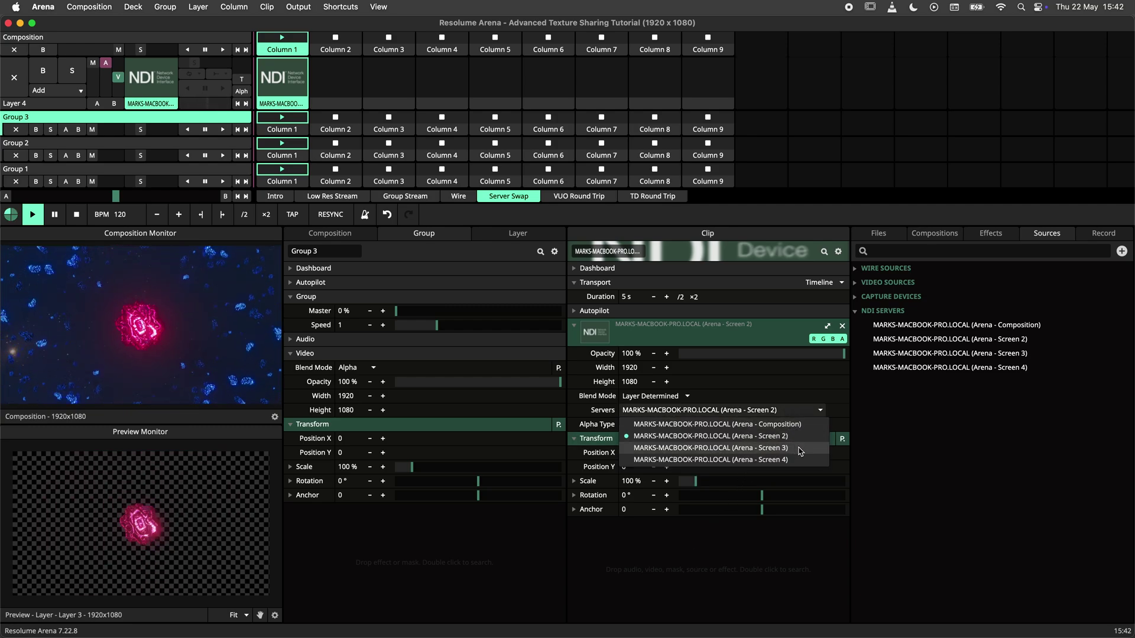
left_click(800, 449)
left_click(802, 411)
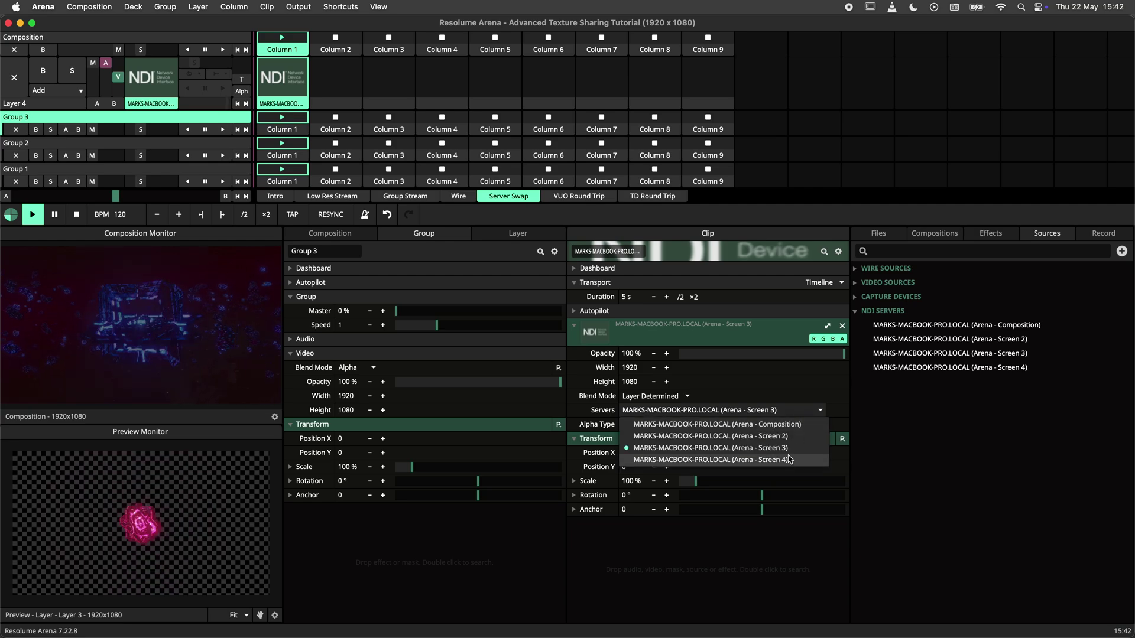
left_click(789, 461)
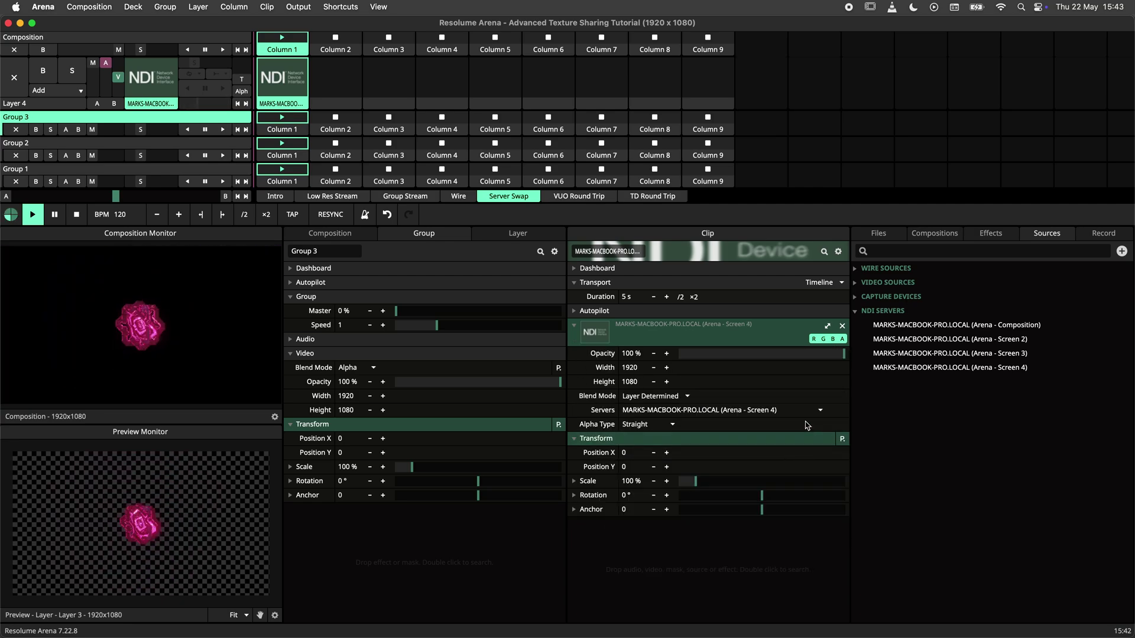
left_click(809, 413)
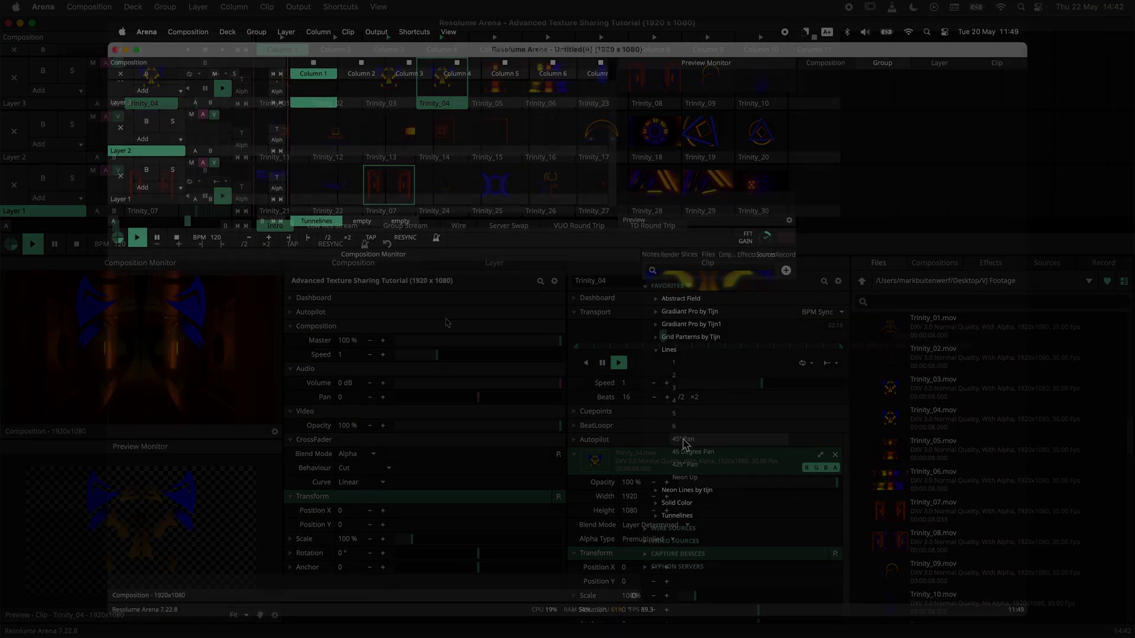
Step: Drop the 45° Pan lines source into Layer 1, Column 1 and launch it
left_click_drag(683, 444, 316, 184)
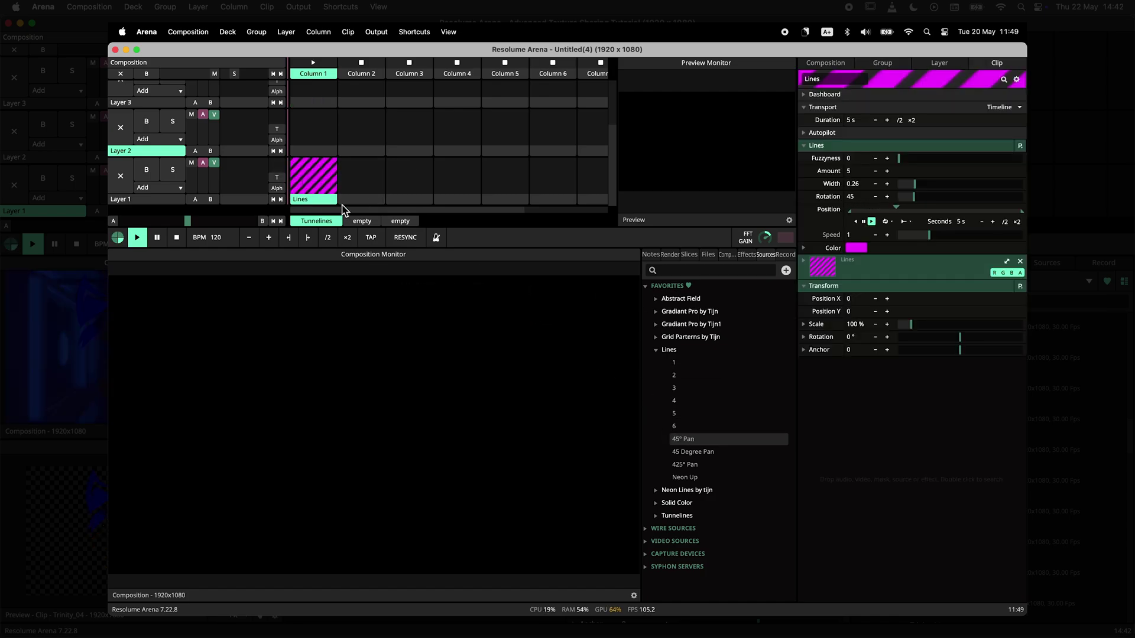
left_click(331, 192)
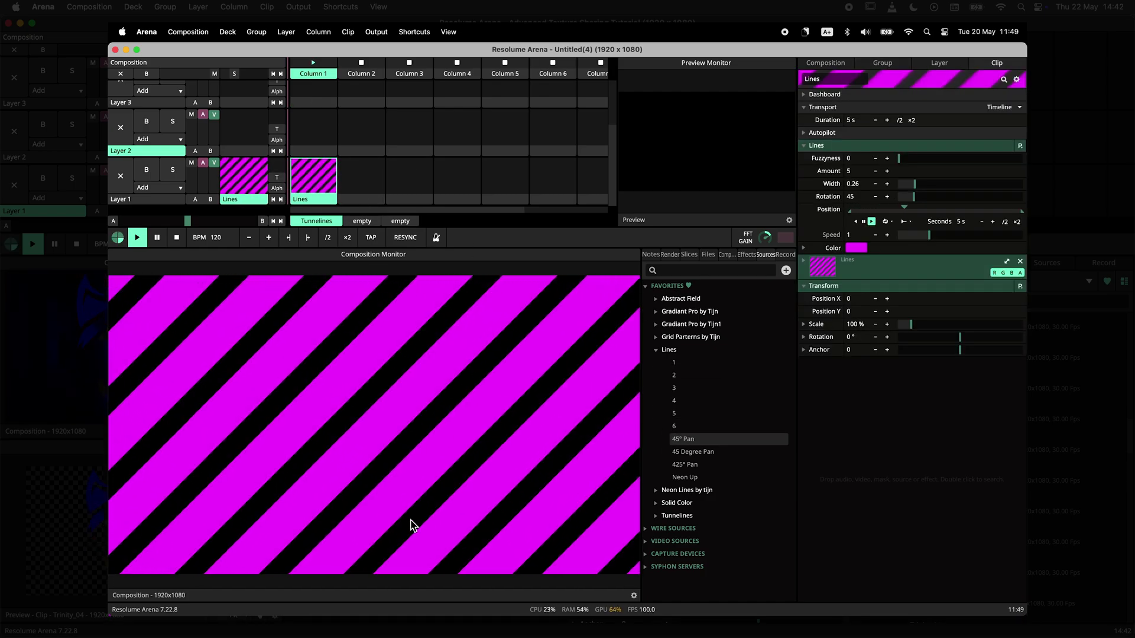
Step: Confirm Screen 2's slice takes Layer 1 and outputs via Syphon, then save the output setup
left_click(381, 34)
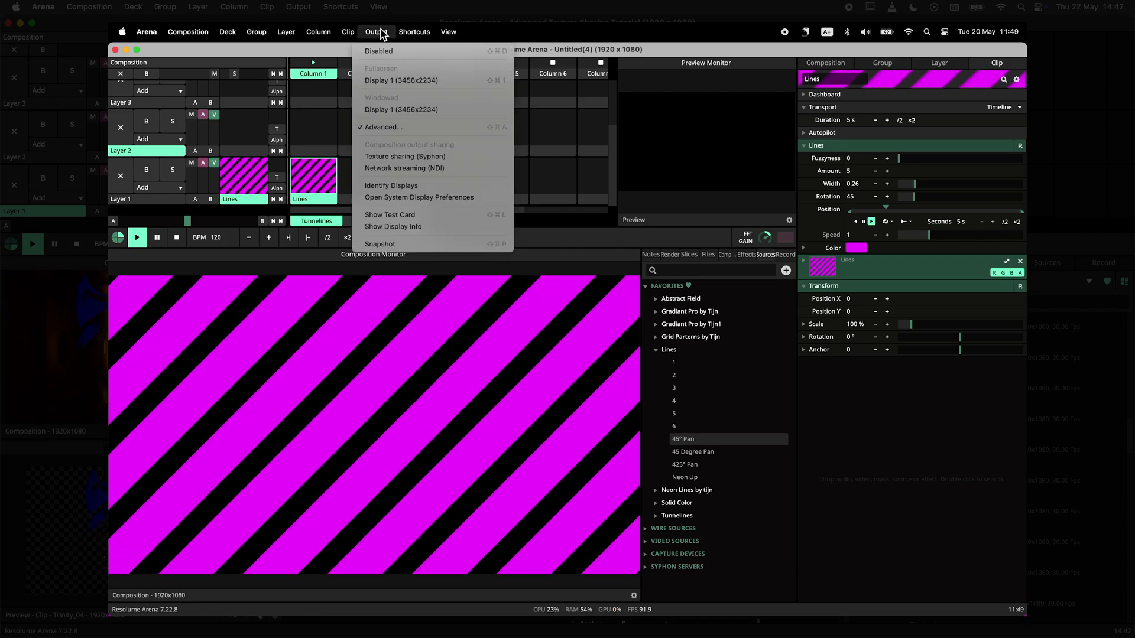
left_click(393, 135)
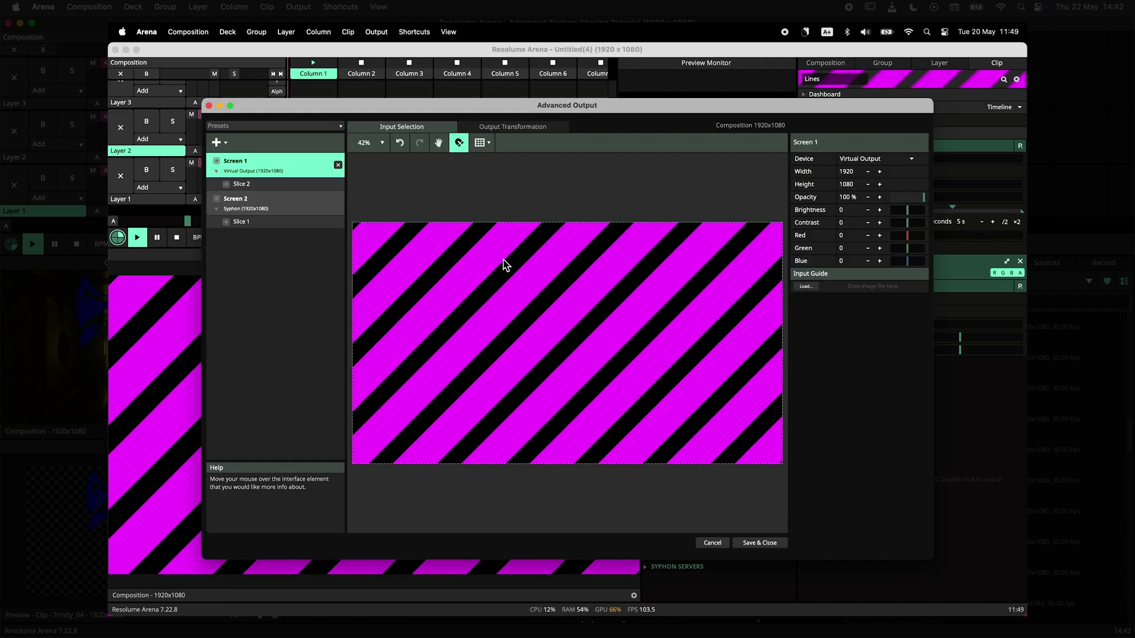
left_click(260, 207)
left_click(262, 222)
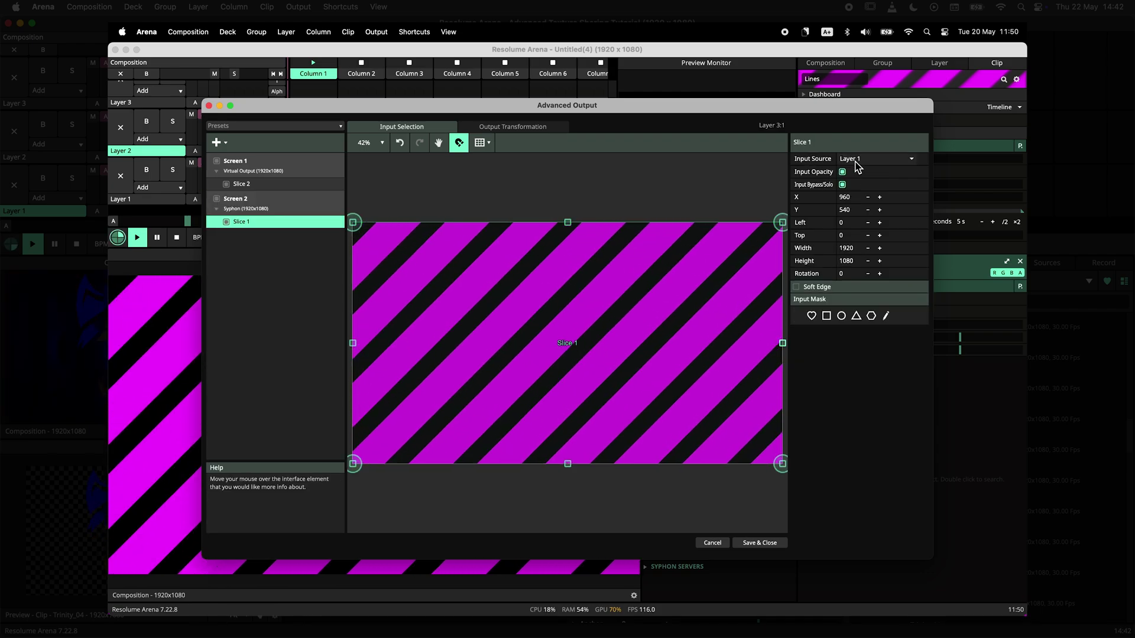
left_click(864, 162)
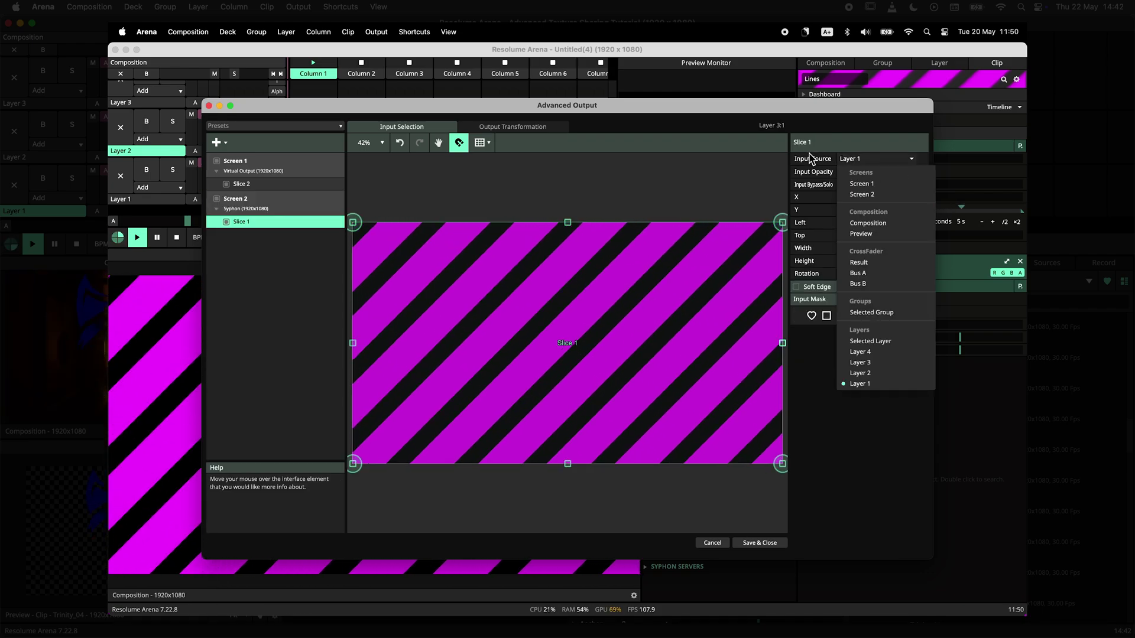
left_click(278, 201)
left_click(851, 159)
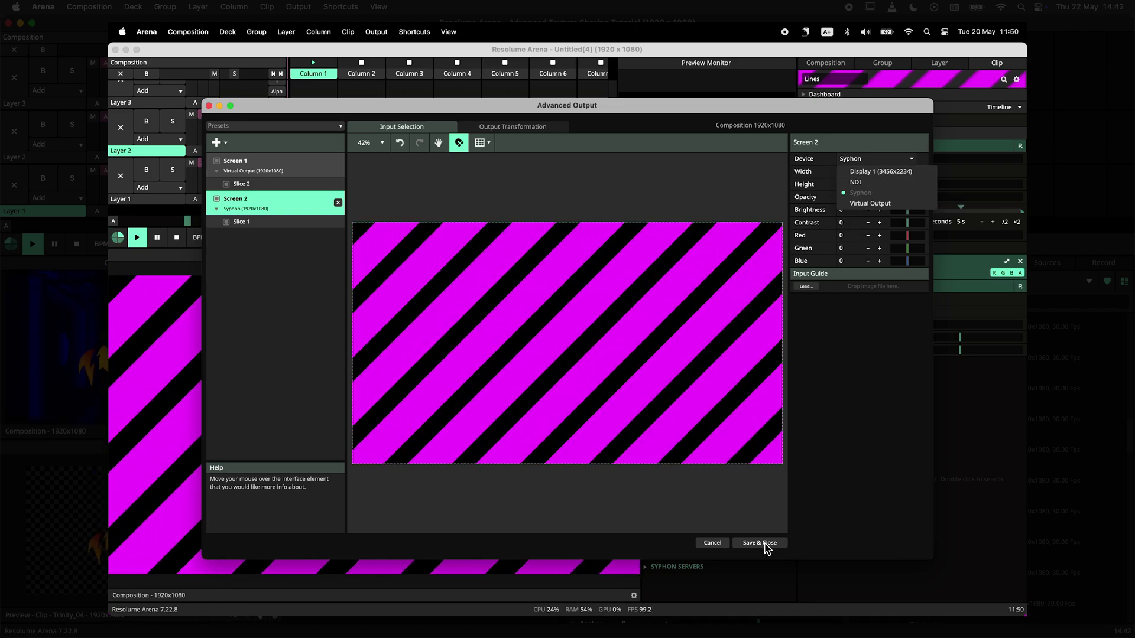
left_click(766, 548)
left_click(766, 548)
Step: Put Layer 1 into a new Group 1 and fade the group's output down and back up
right_click(162, 201)
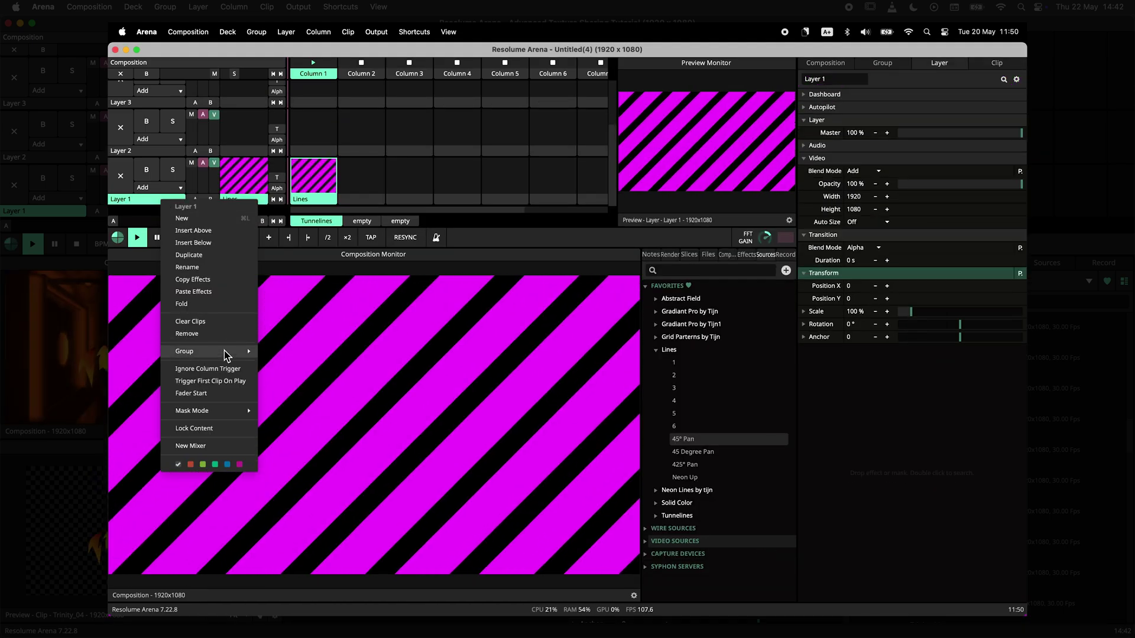
left_click(283, 352)
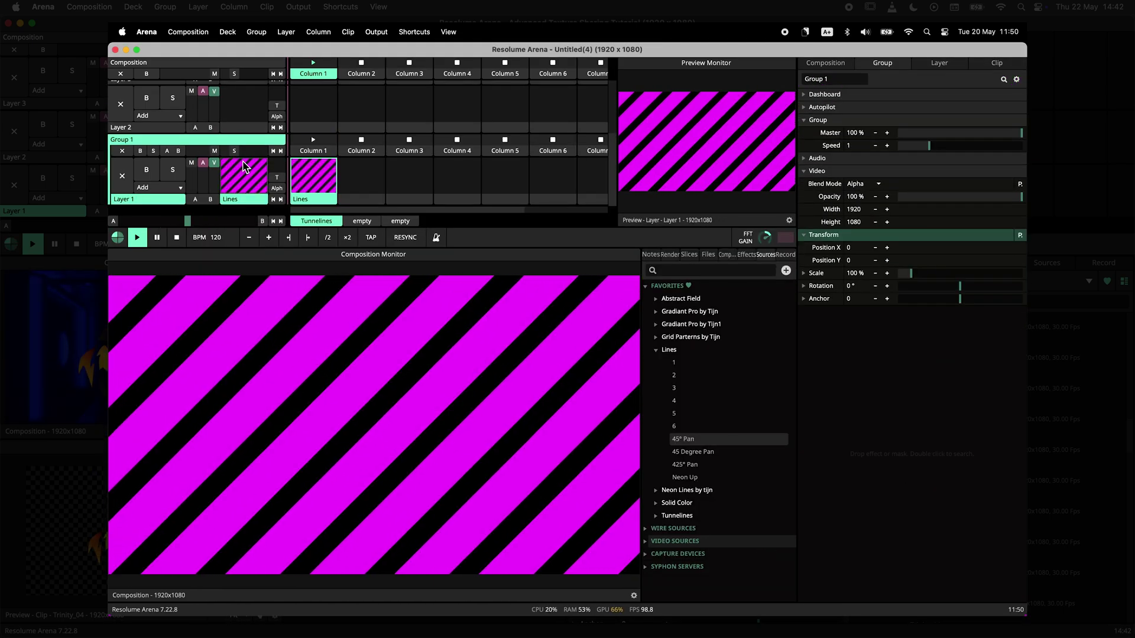
mouse_move(215, 157)
left_mouse_down()
mouse_move(192, 152)
mouse_move(233, 154)
mouse_move(182, 152)
mouse_move(215, 153)
mouse_move(215, 189)
mouse_move(214, 161)
left_mouse_up()
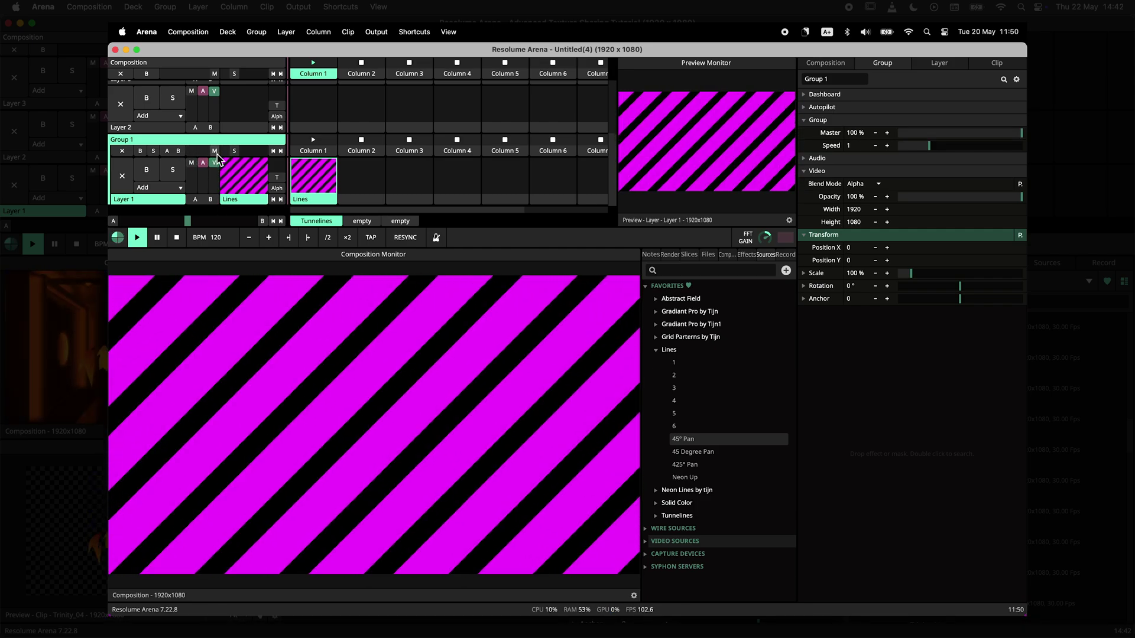
key("super+Tab")
scroll(316, 164, "left", 3)
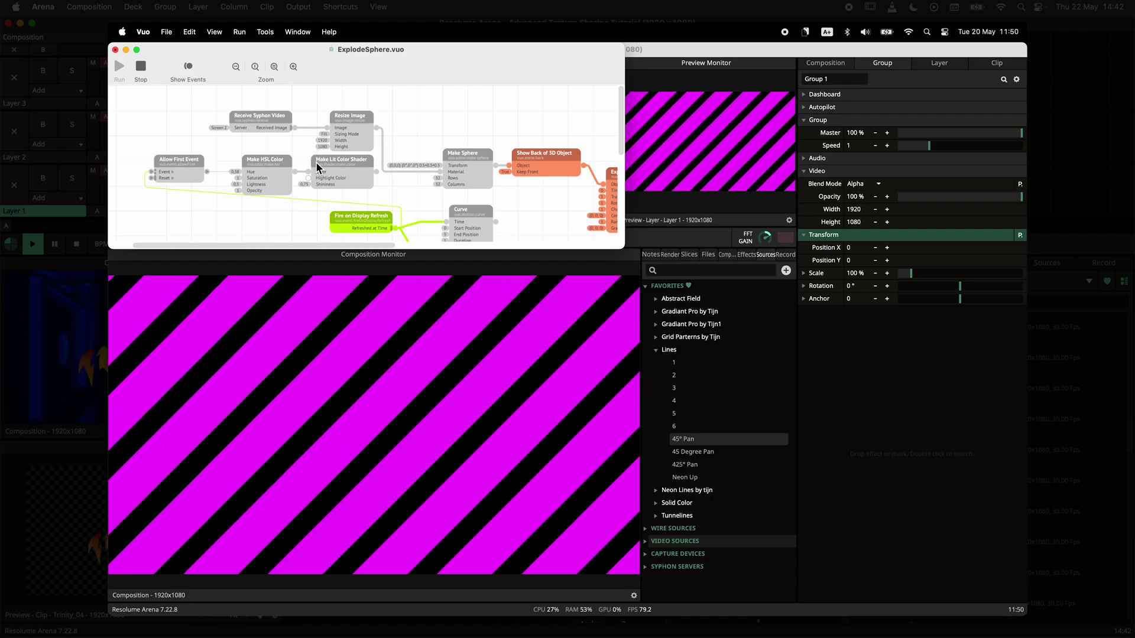
left_click(220, 129)
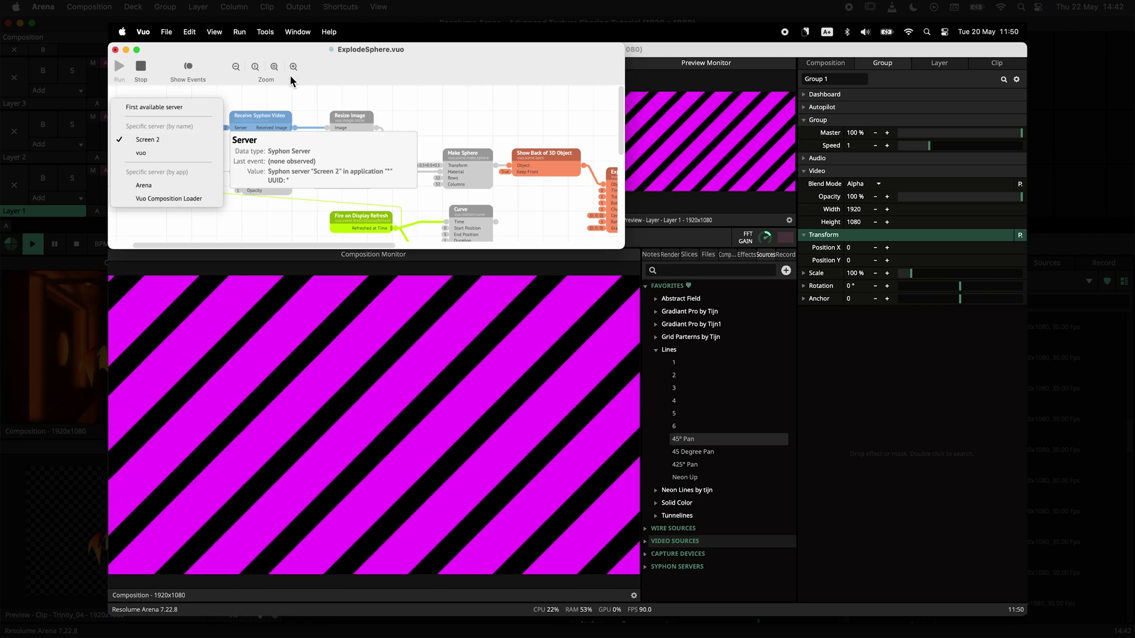
left_click(467, 129)
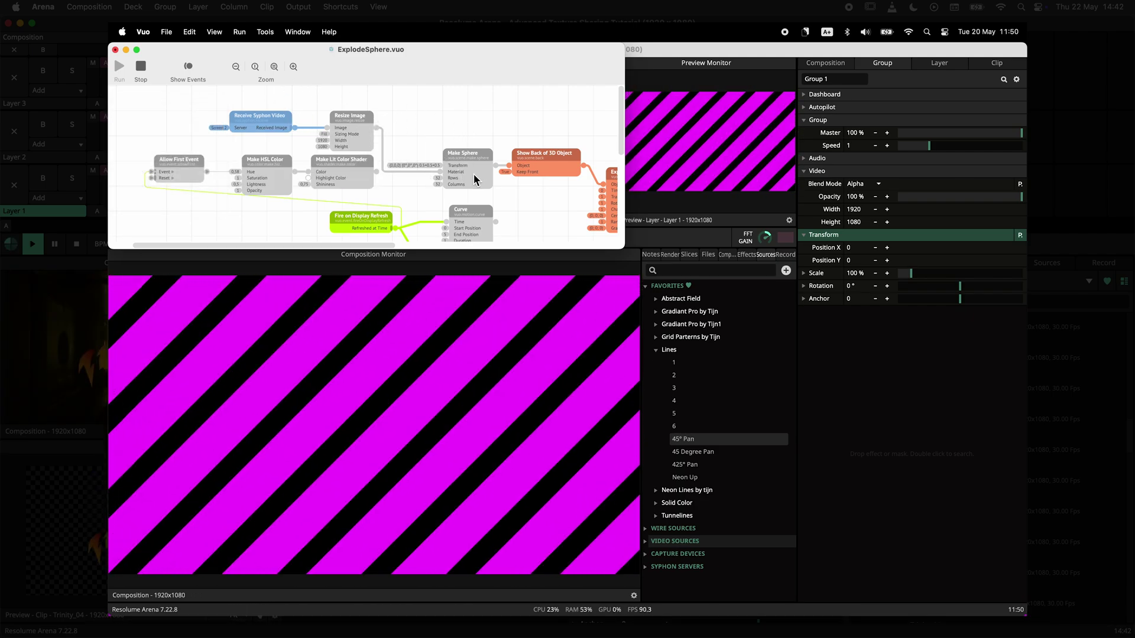
scroll(537, 139, "right", 10)
scroll(537, 139, "down", 3)
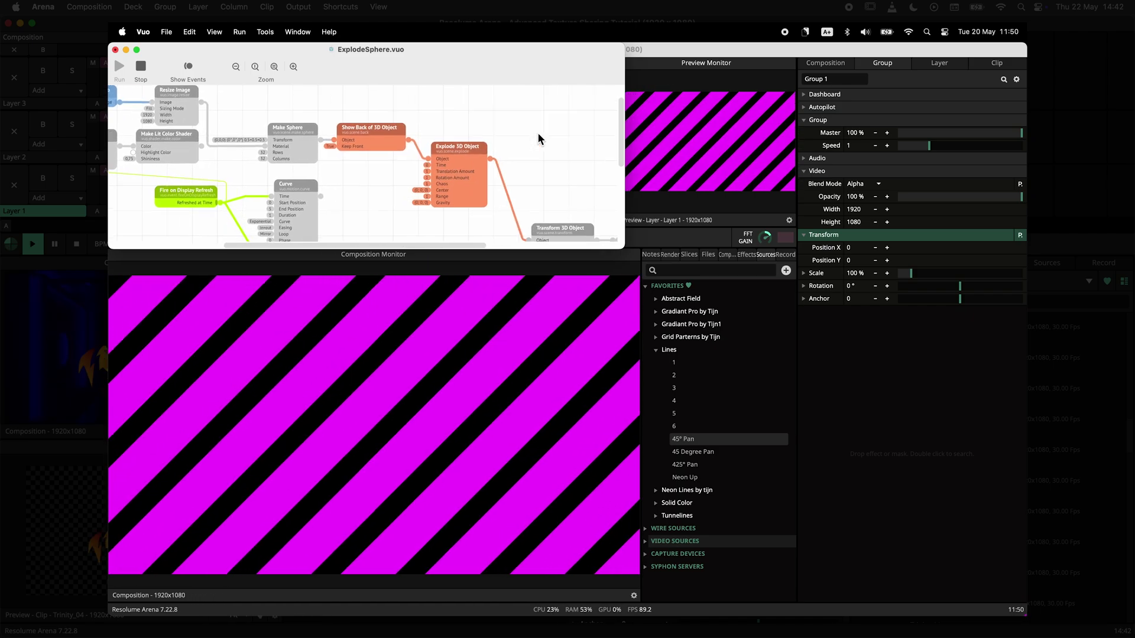
scroll(471, 173, "right", 5)
scroll(471, 172, "down", 1)
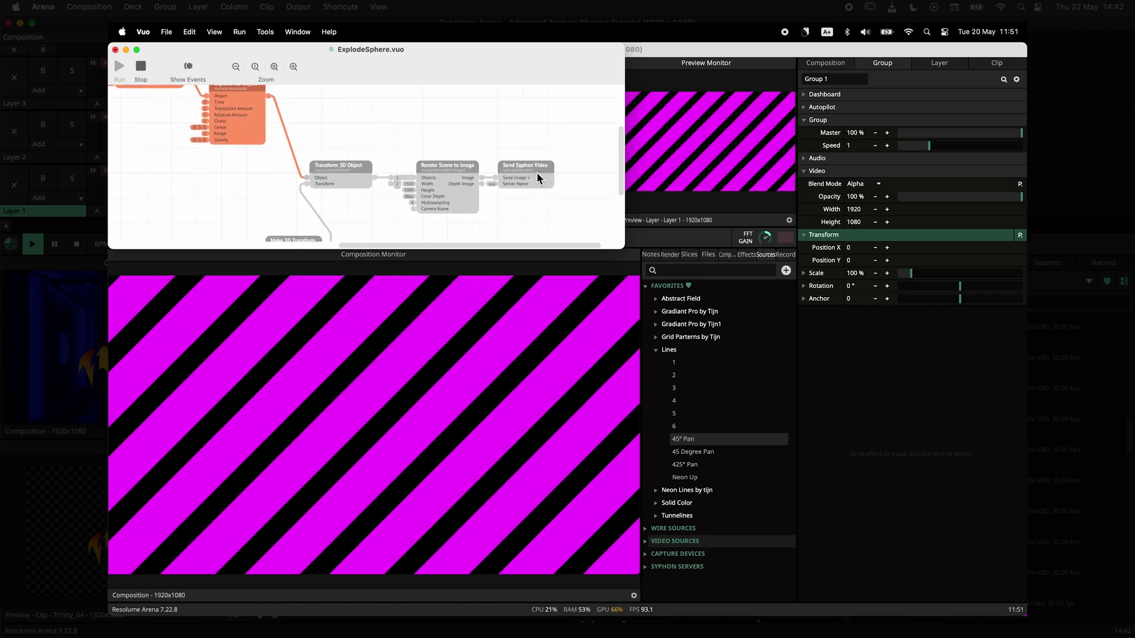
Step: Load the Vuo Composition Loader - vuo Syphon stream into Layer 2 and play the sphere clip
key("super+Tab")
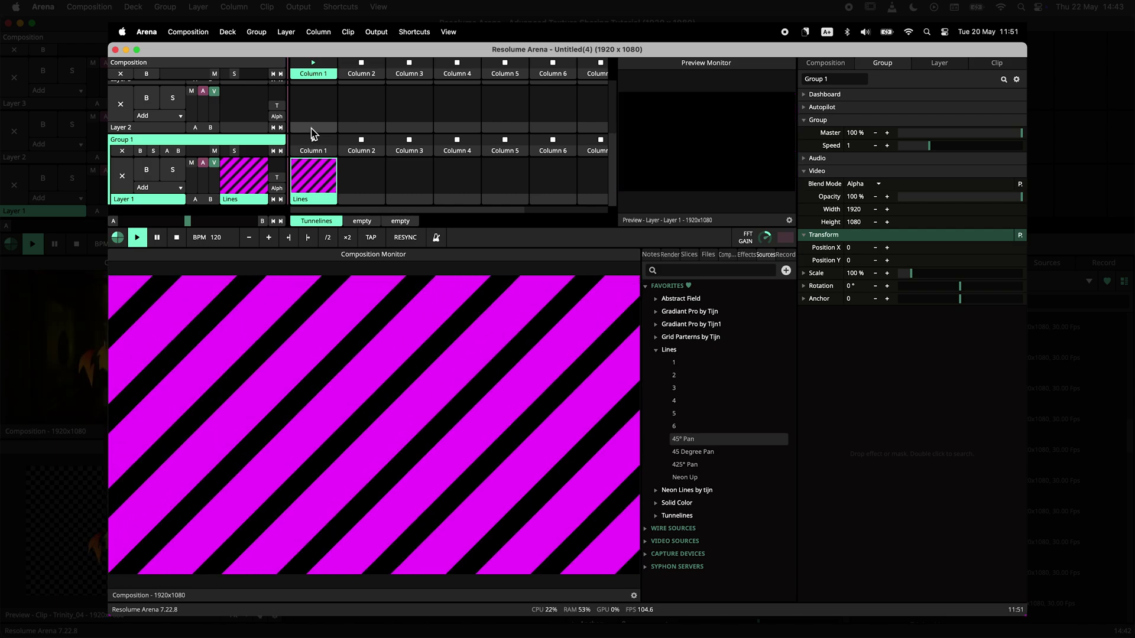
right_click(311, 128)
mouse_move(344, 235)
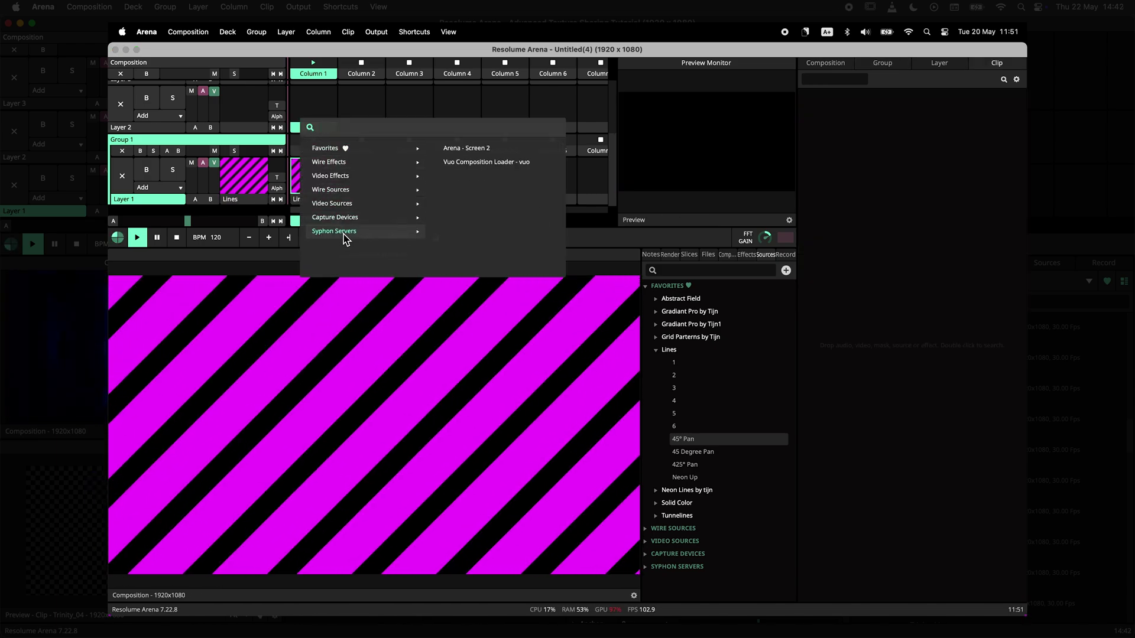
left_click(500, 164)
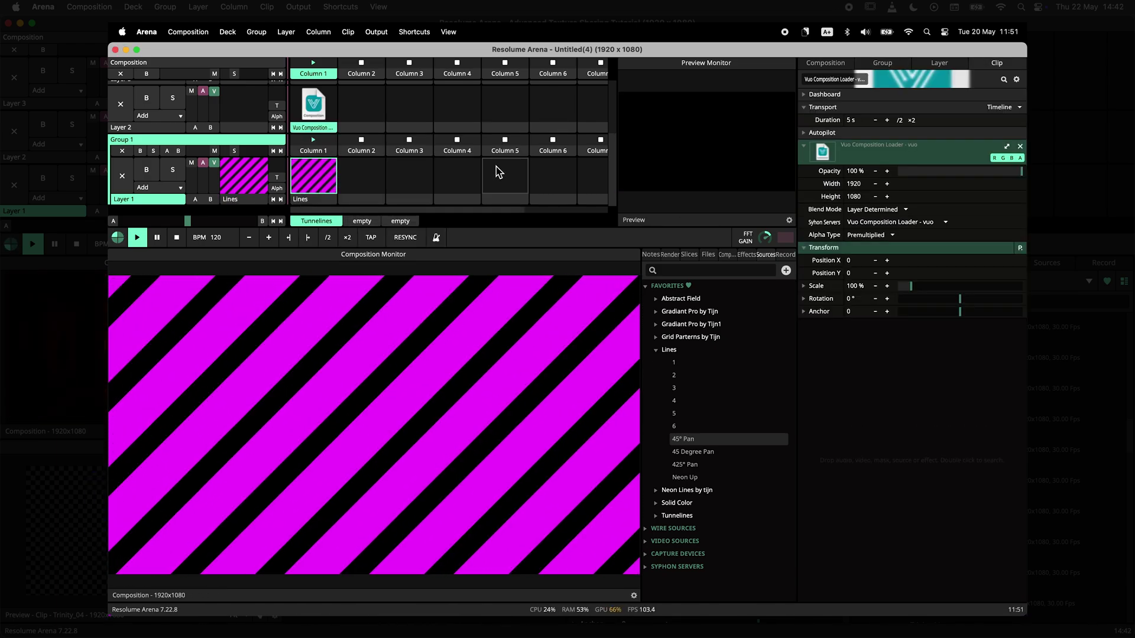
left_click(317, 108)
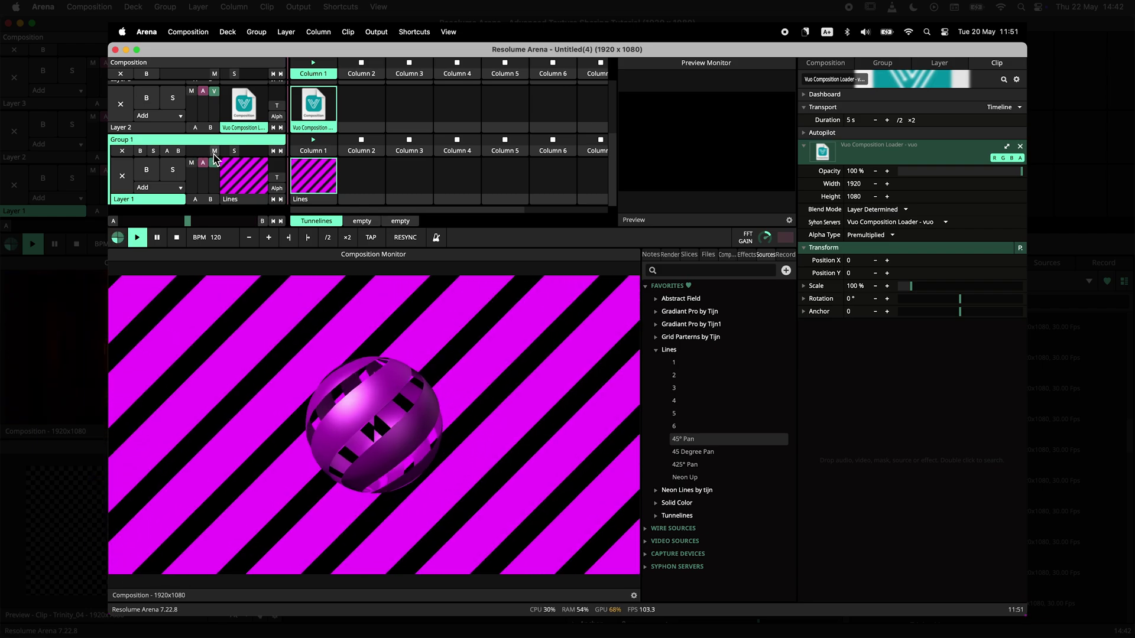
Step: Toggle Layer 1's video on and off, then mute Group 1 so only the Vuo sphere shows
left_click(214, 165)
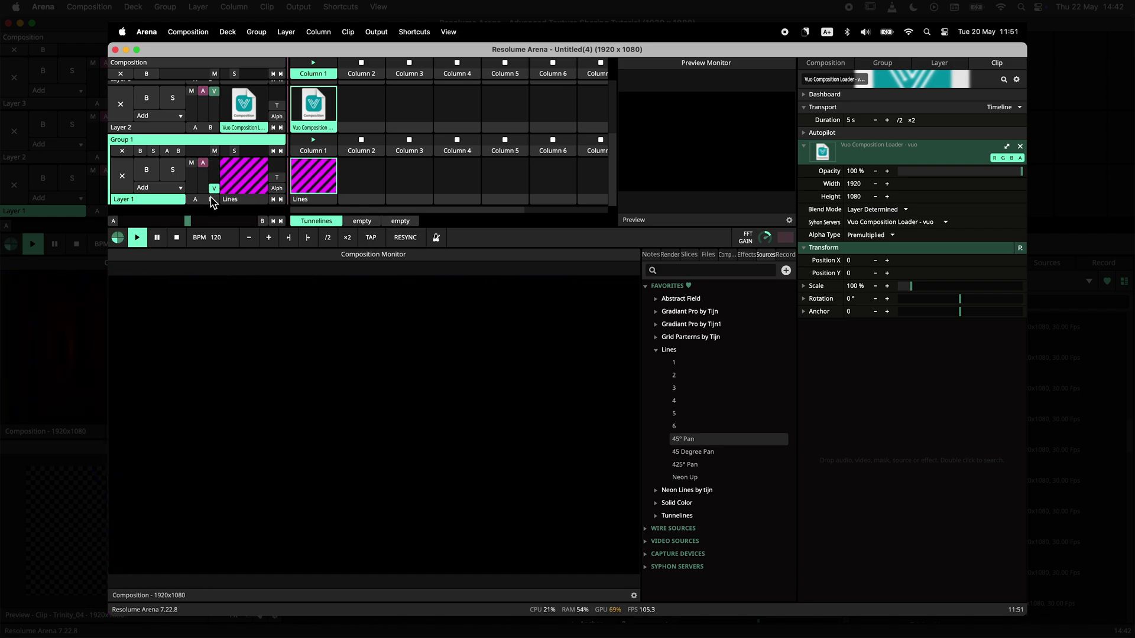
left_click(215, 168)
left_click(214, 167)
left_click(214, 167)
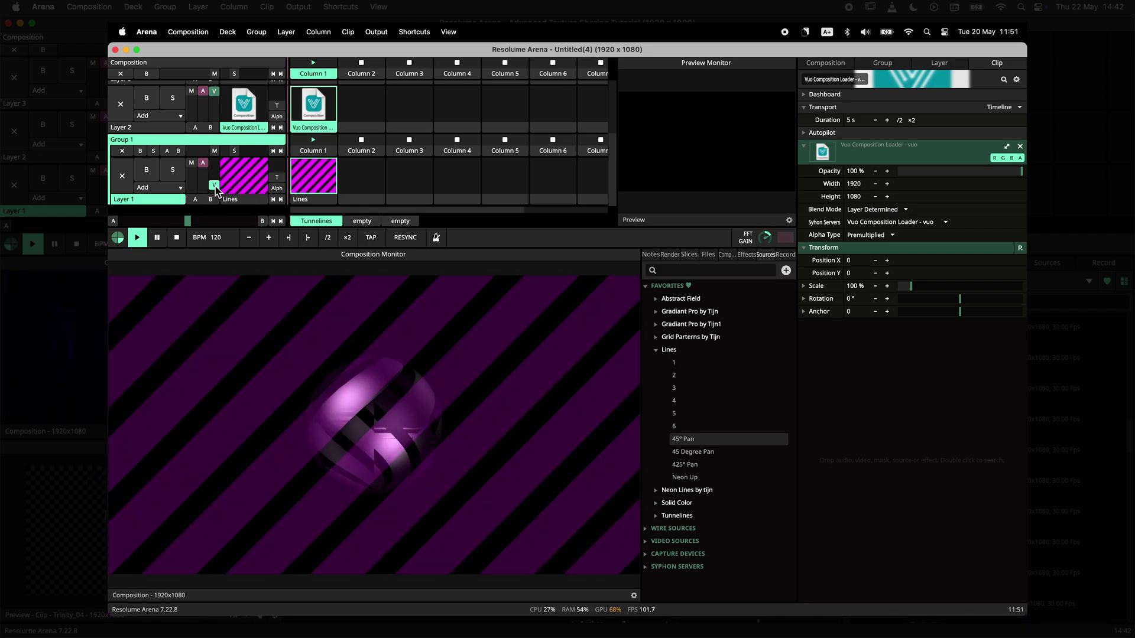
left_click(215, 170)
left_click(214, 188)
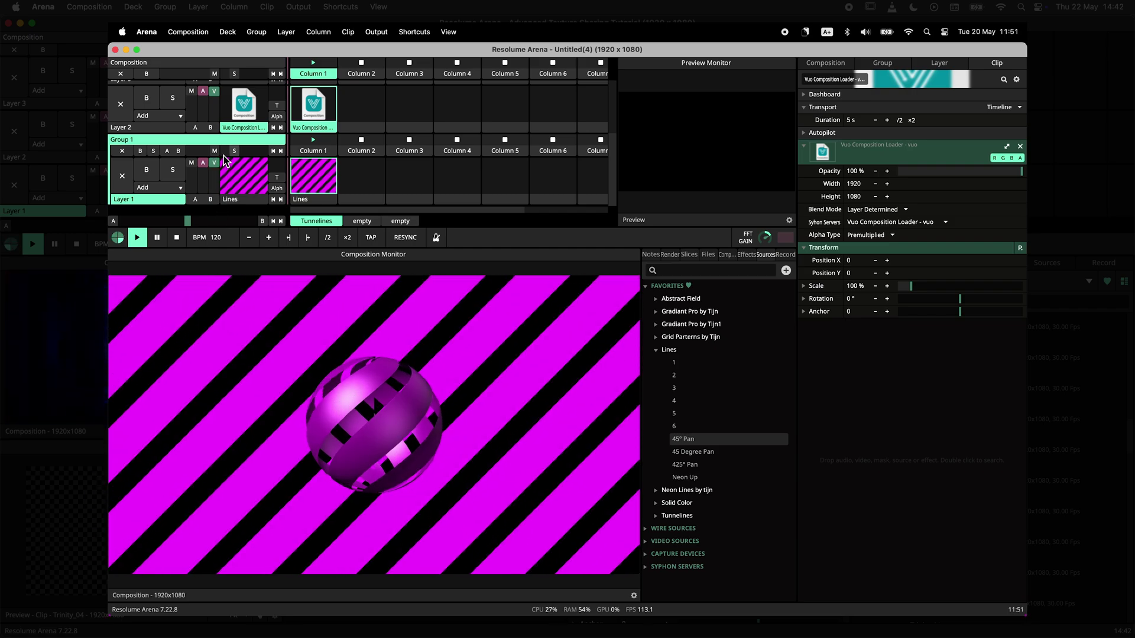
left_click(201, 152)
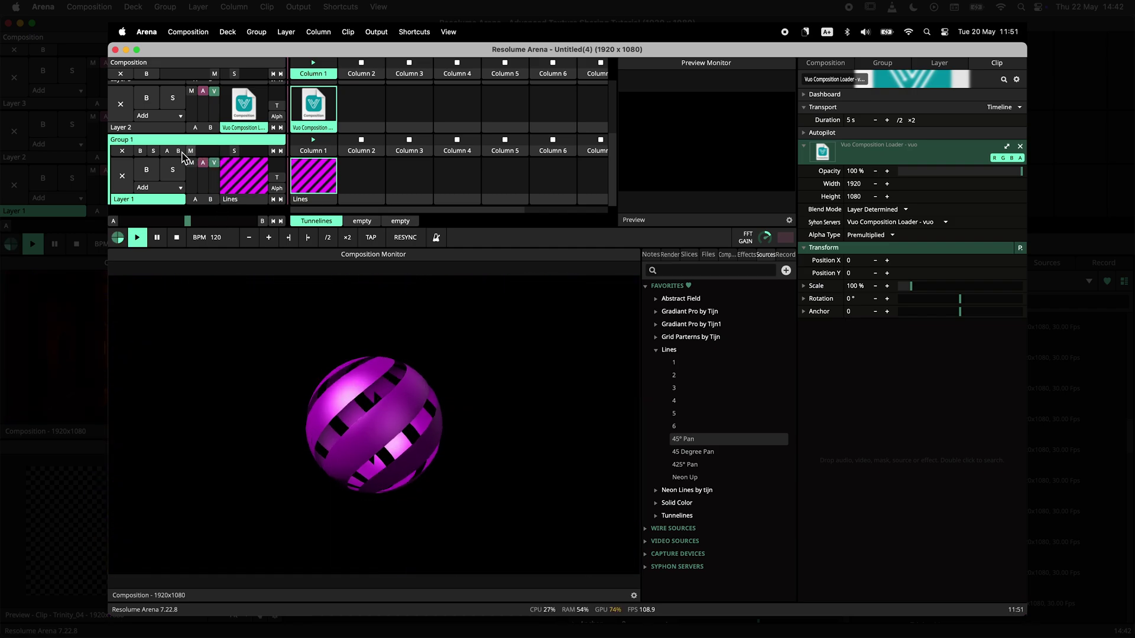
left_click(182, 153)
left_click(175, 153)
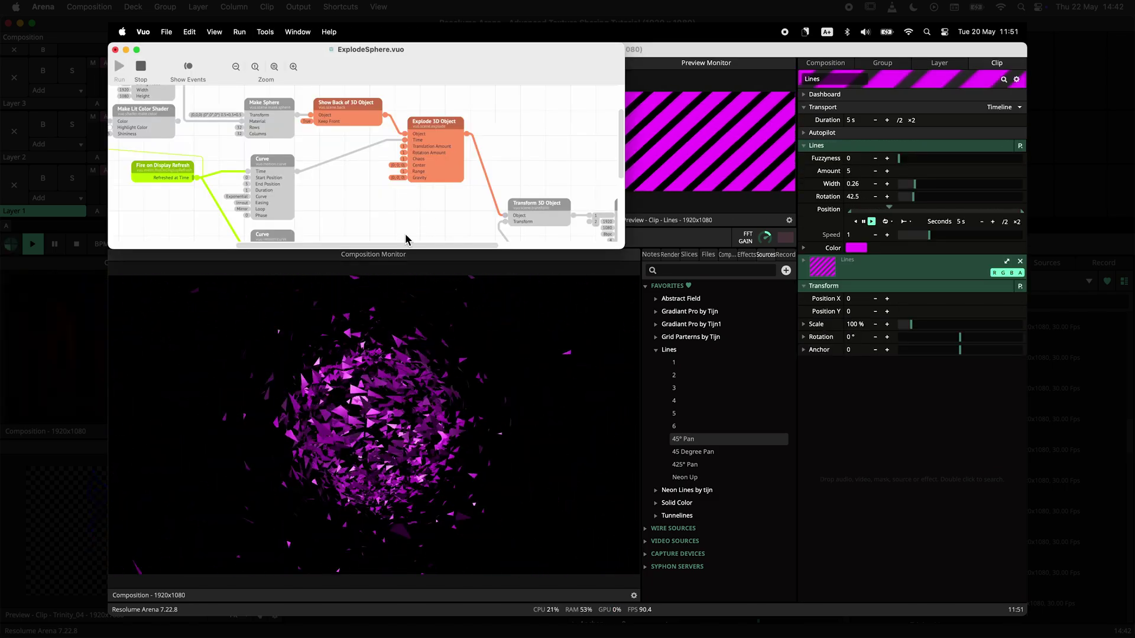
Step: Wire Vuo's Curve output into Make 3D Point's X input, then switch back to Resolume Arena
scroll(325, 226, "down", 5)
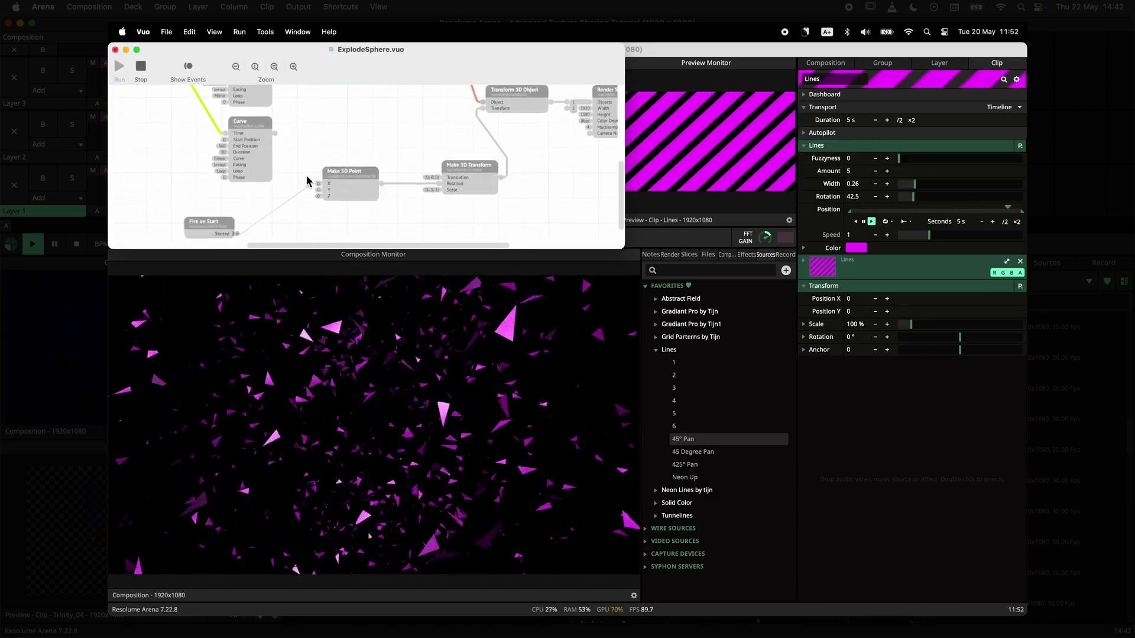
left_click_drag(275, 133, 318, 184)
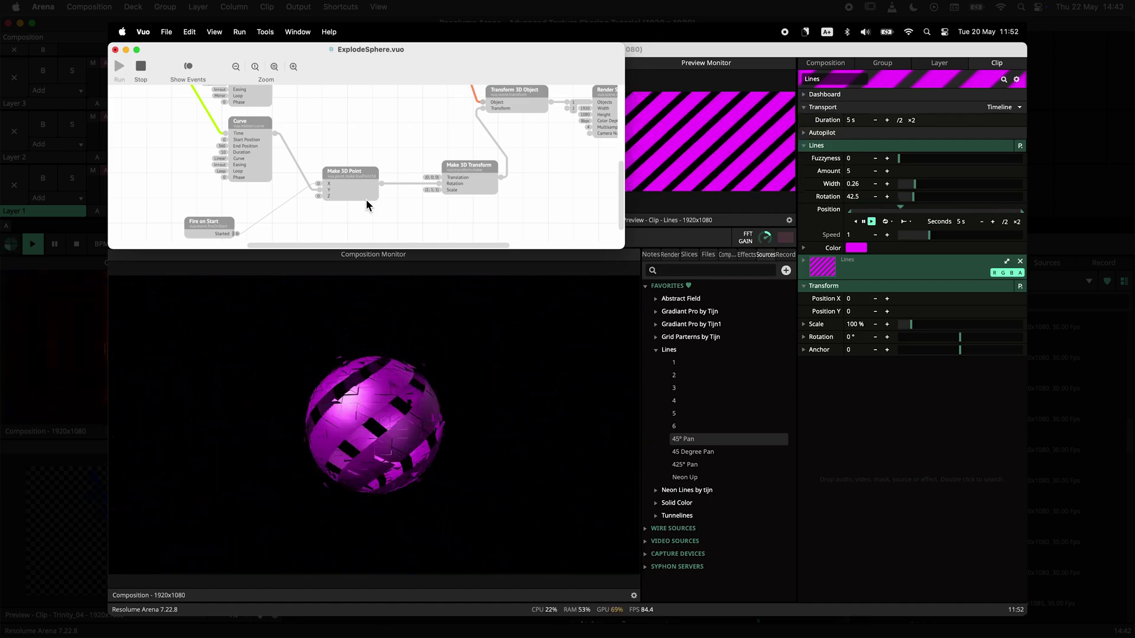
key("super+Tab")
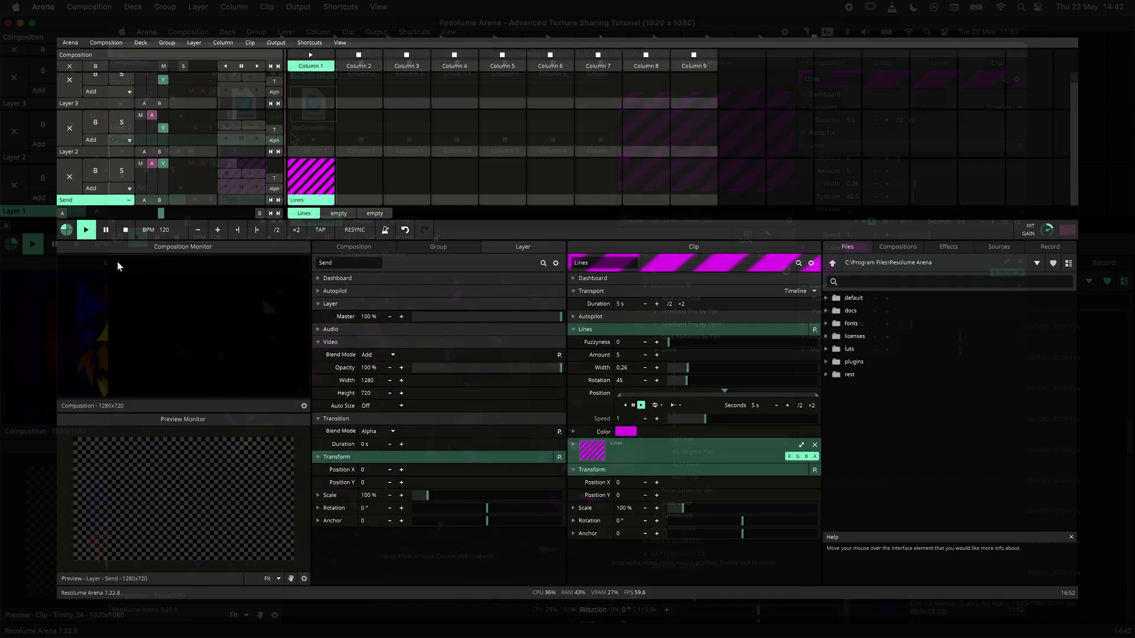
Step: Put the Send layer into a new group and set the group's Master to 0
right_click(80, 201)
left_click(118, 347)
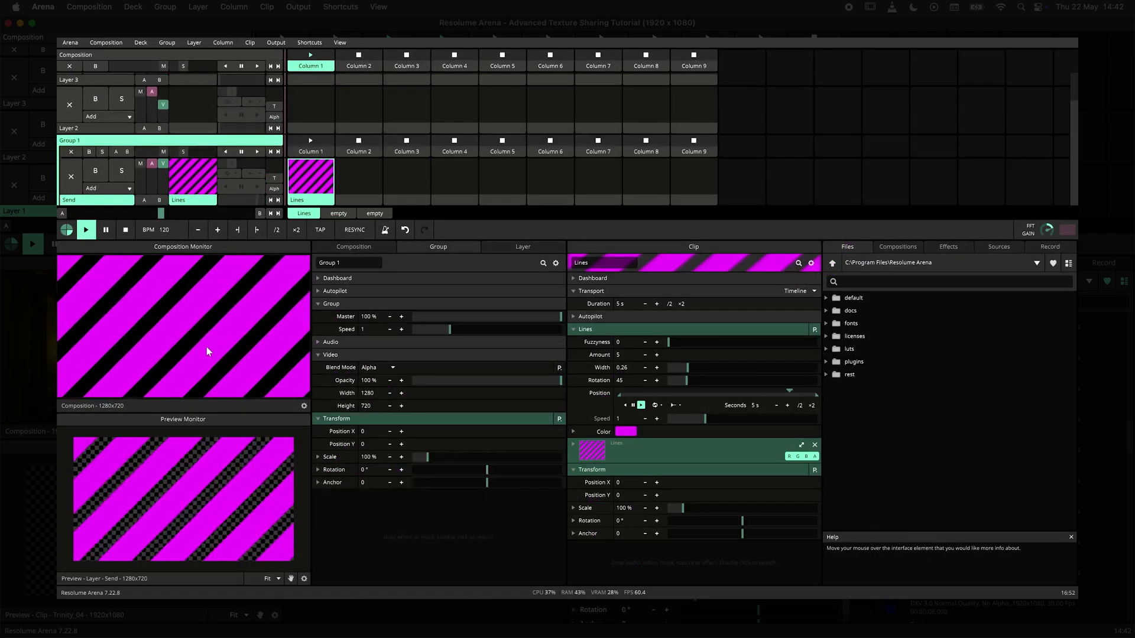
left_click(276, 42)
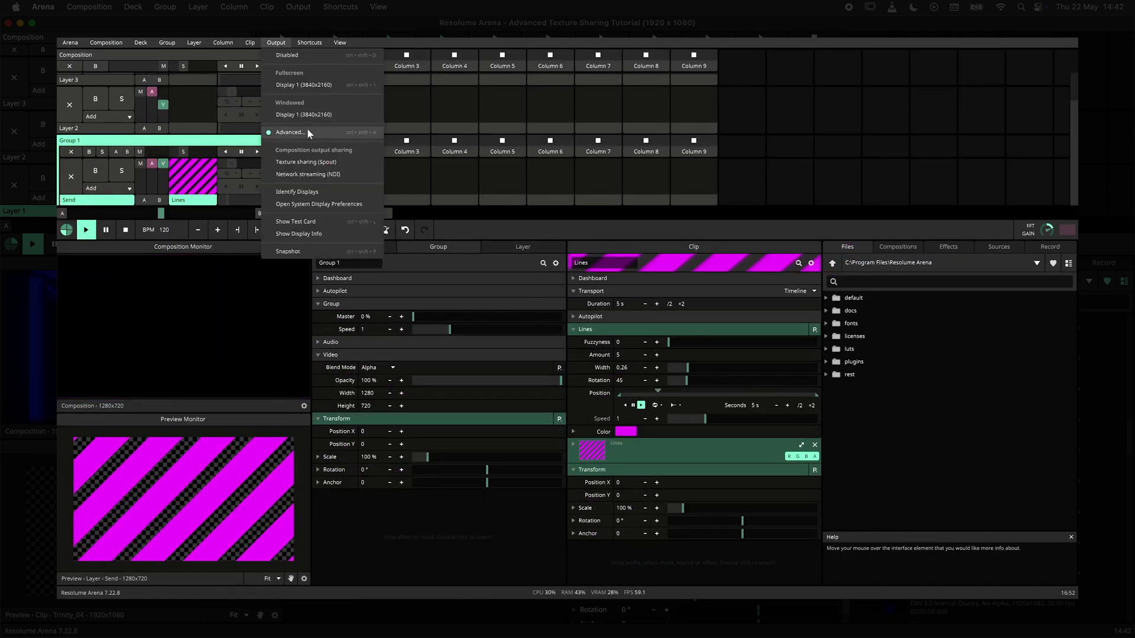
Step: In Advanced Output, add a virtual Screen 2 whose Slice 1 is sourced from the Send layer
left_click(290, 132)
left_click(176, 124)
left_click(188, 140)
left_click(889, 142)
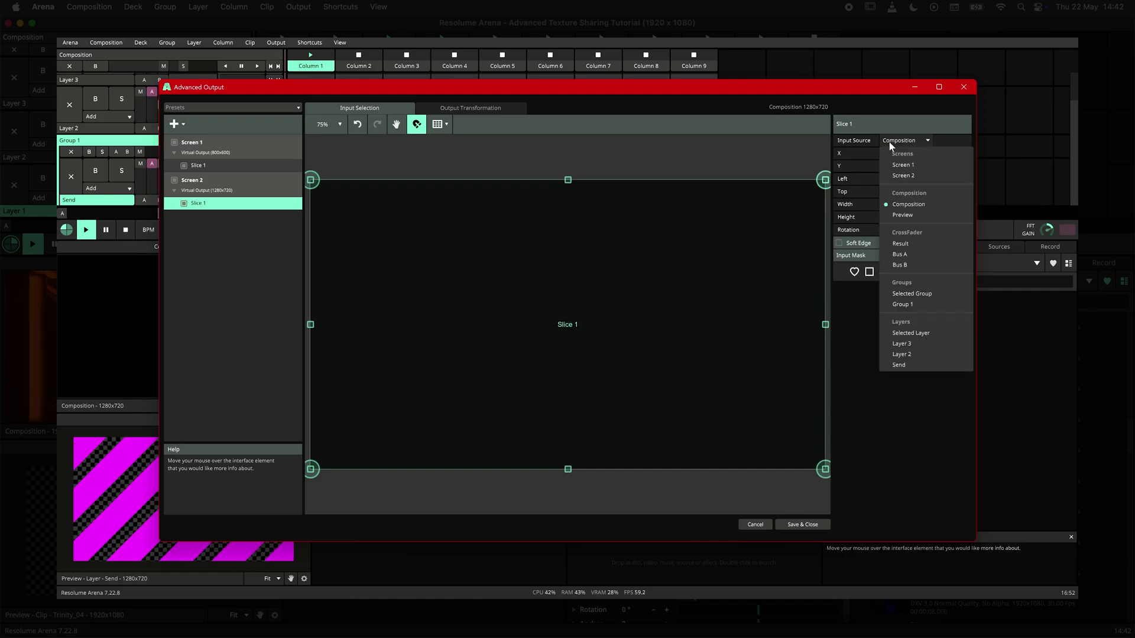
left_click(909, 362)
left_click(192, 180)
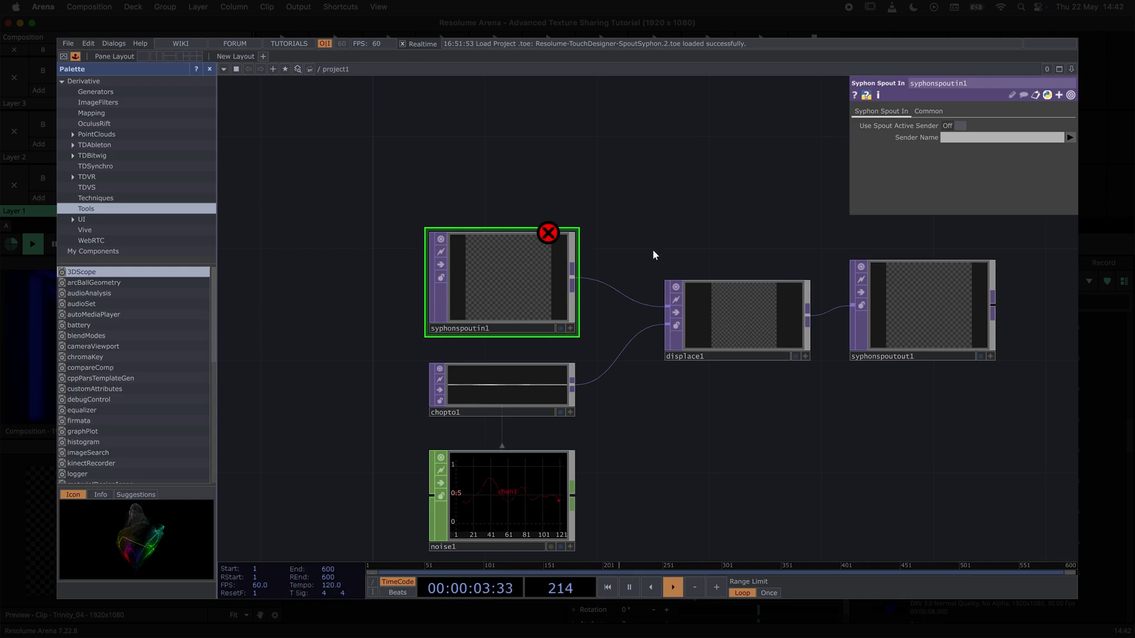
Step: In TouchDesigner, set the Spout receiver's Sender Name to 'Arena - Screen 2' and check syphonspoutout1
left_click(1070, 137)
left_click(1069, 146)
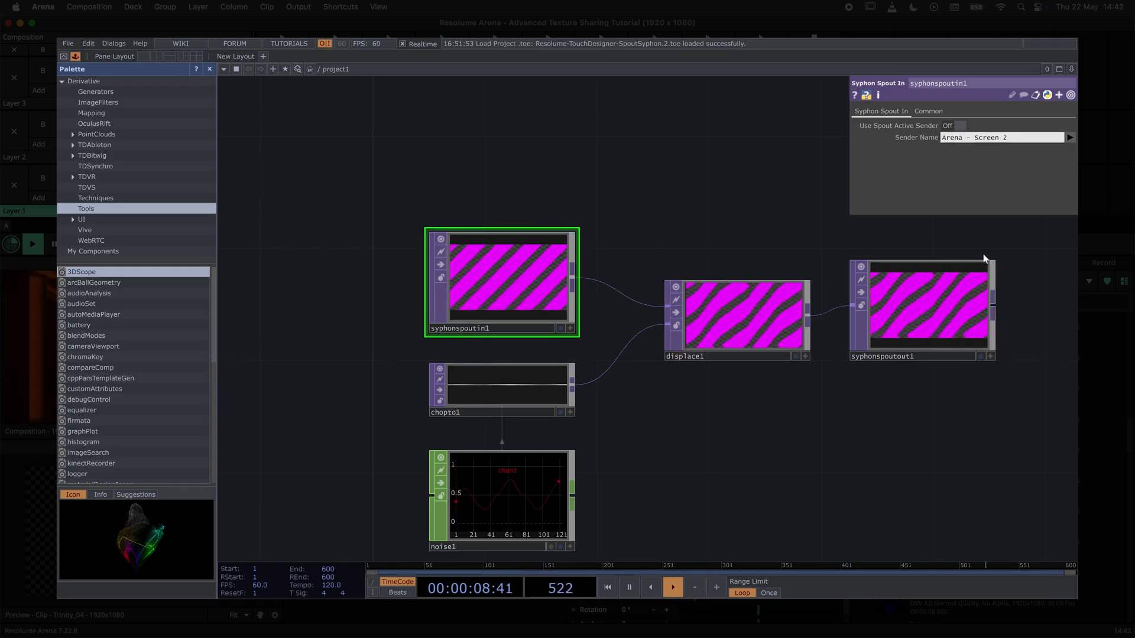
left_click(956, 291)
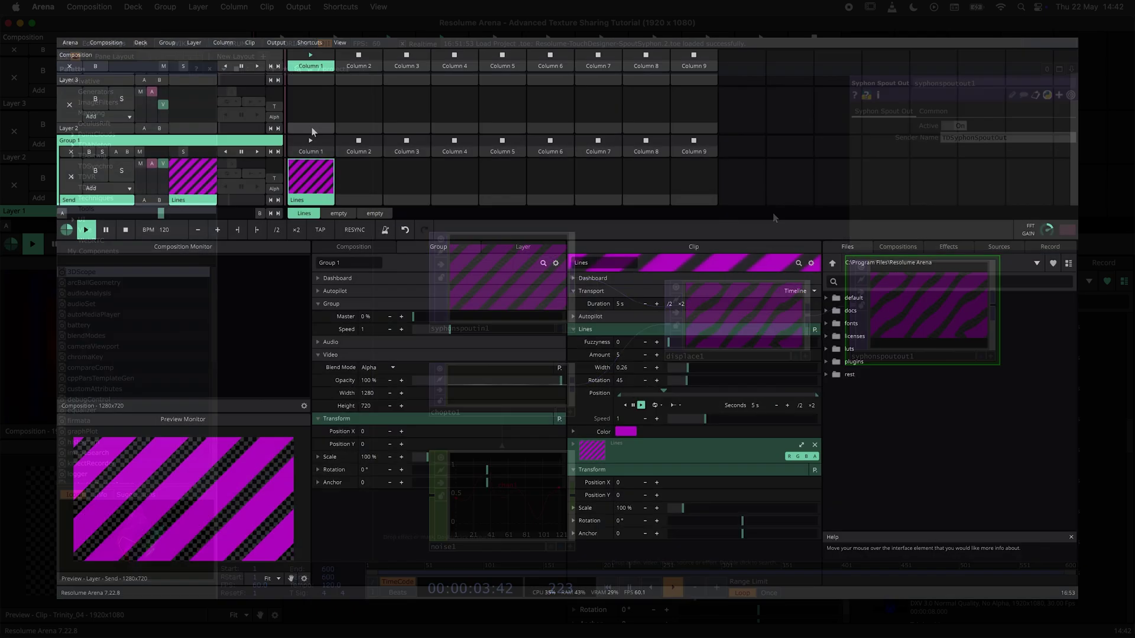
Step: Load the TDSyphonSpoutOut Spout server into the empty Layer 2 slot and launch the clip
double_click(312, 130)
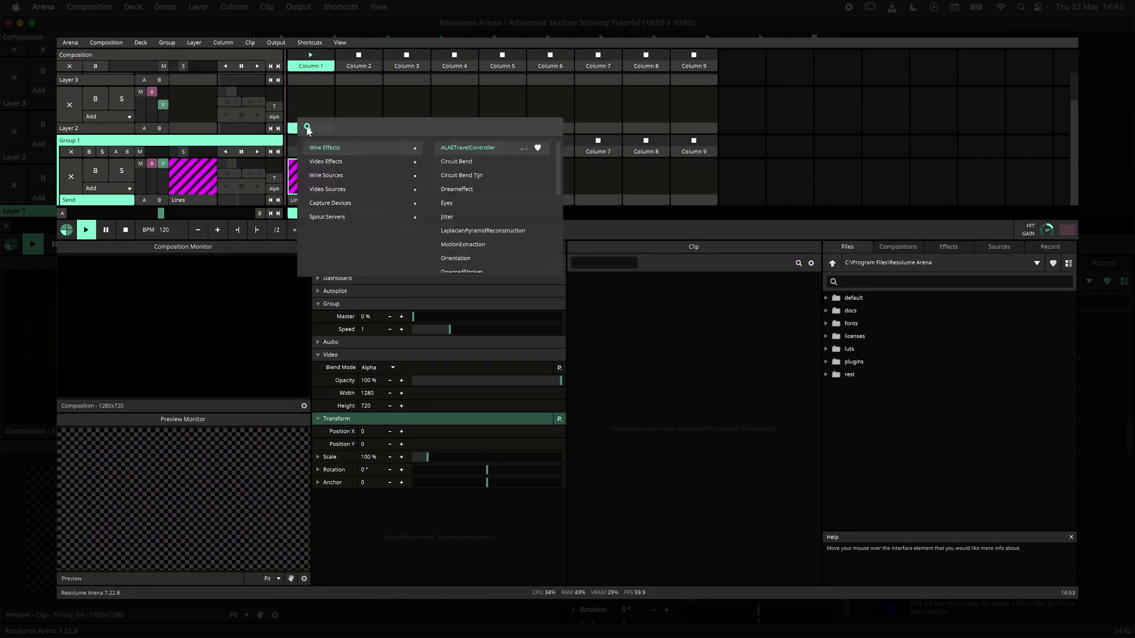
mouse_move(356, 214)
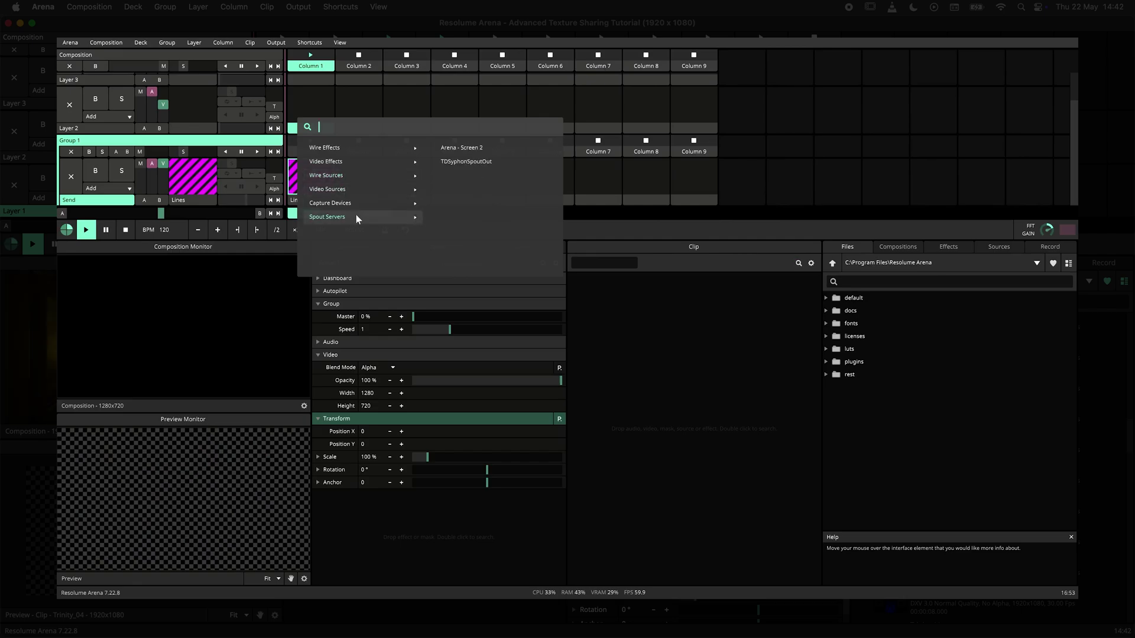
left_click(477, 160)
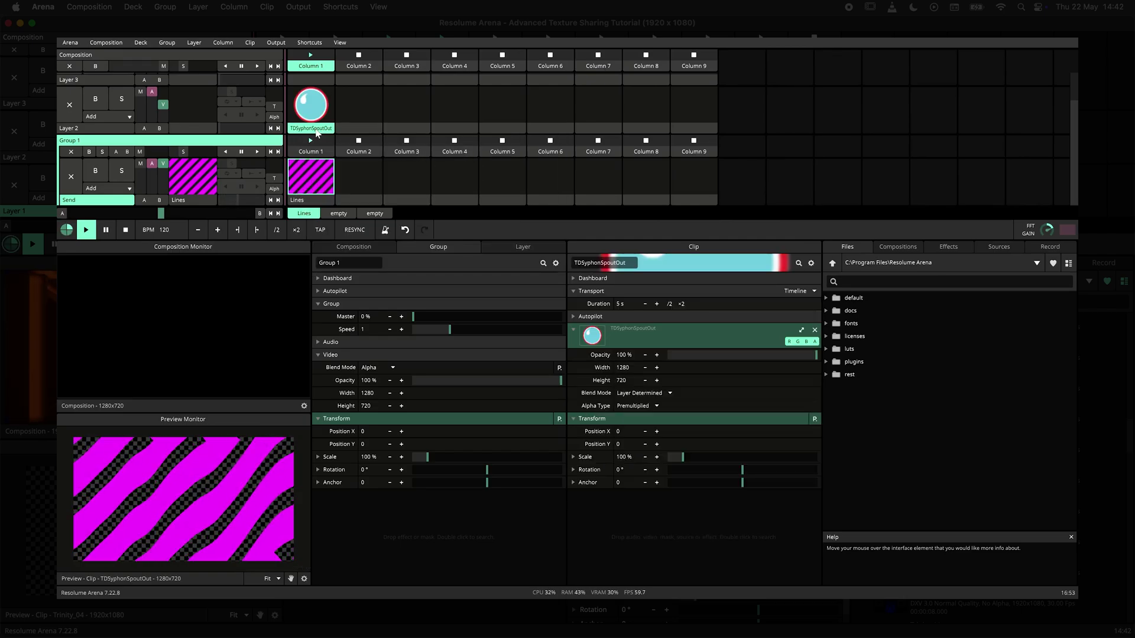
left_click(314, 113)
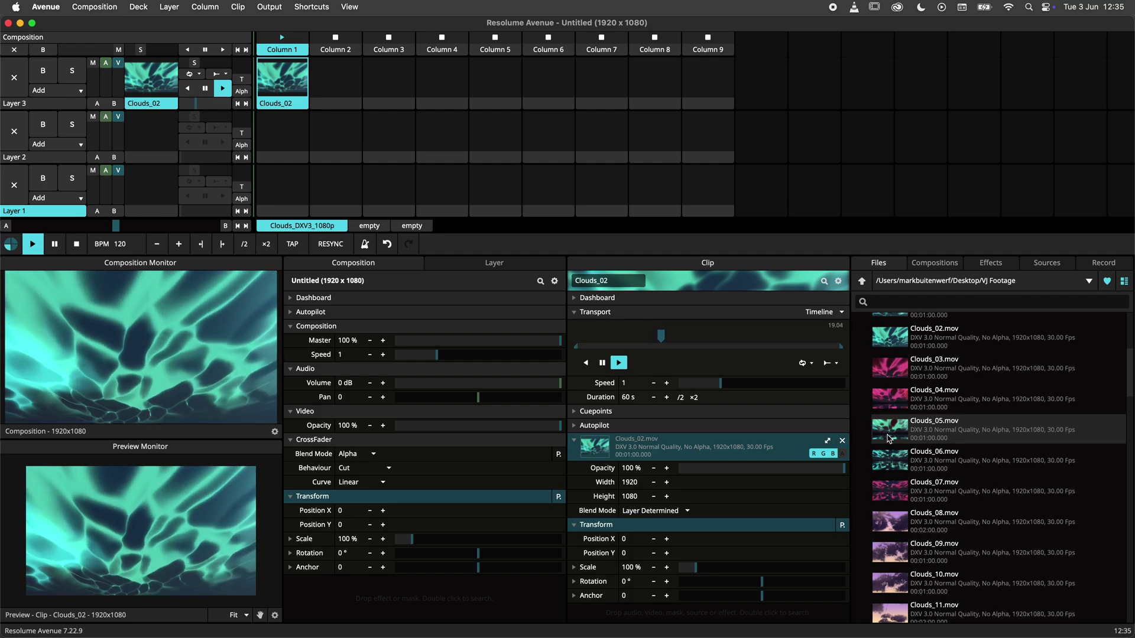
Step: Drop Clouds_05.mov into Layer 3's second column and open Output > Advanced
left_click_drag(890, 439, 334, 87)
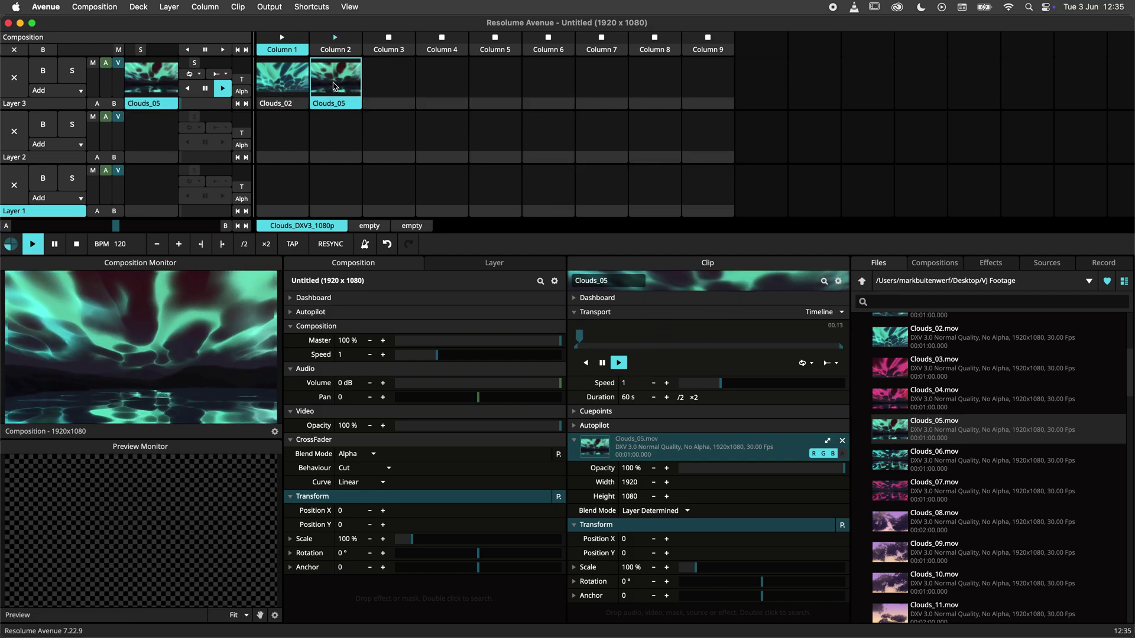
left_click(269, 7)
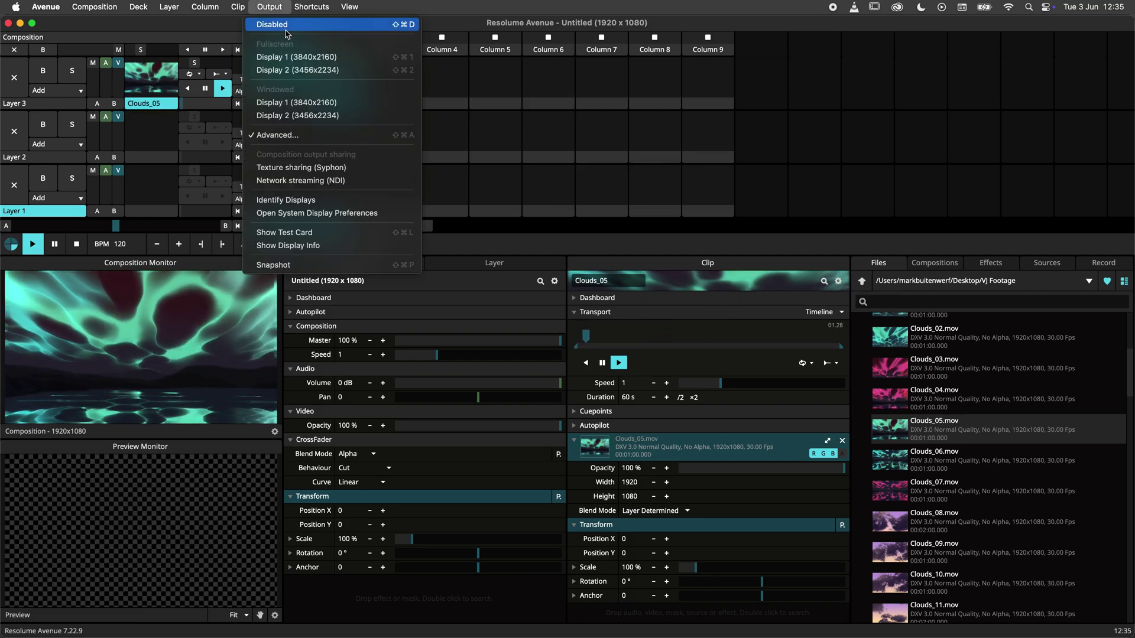
left_click(313, 140)
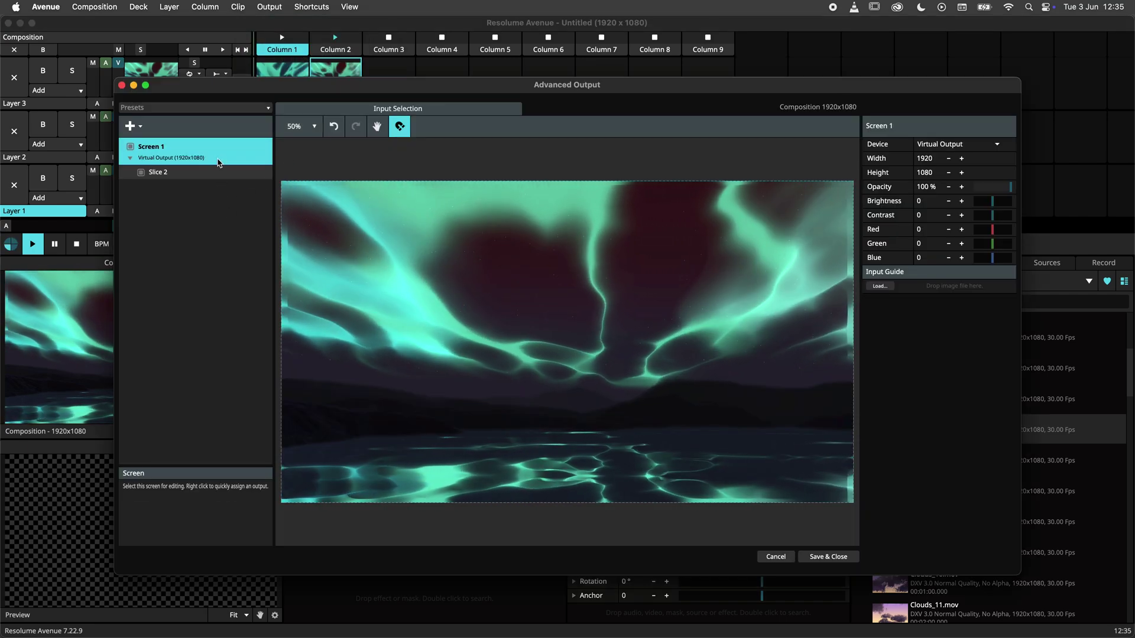
Step: Set Screen 1's device to Syphon and set Slice 2's input source to Layer 3
left_click(952, 144)
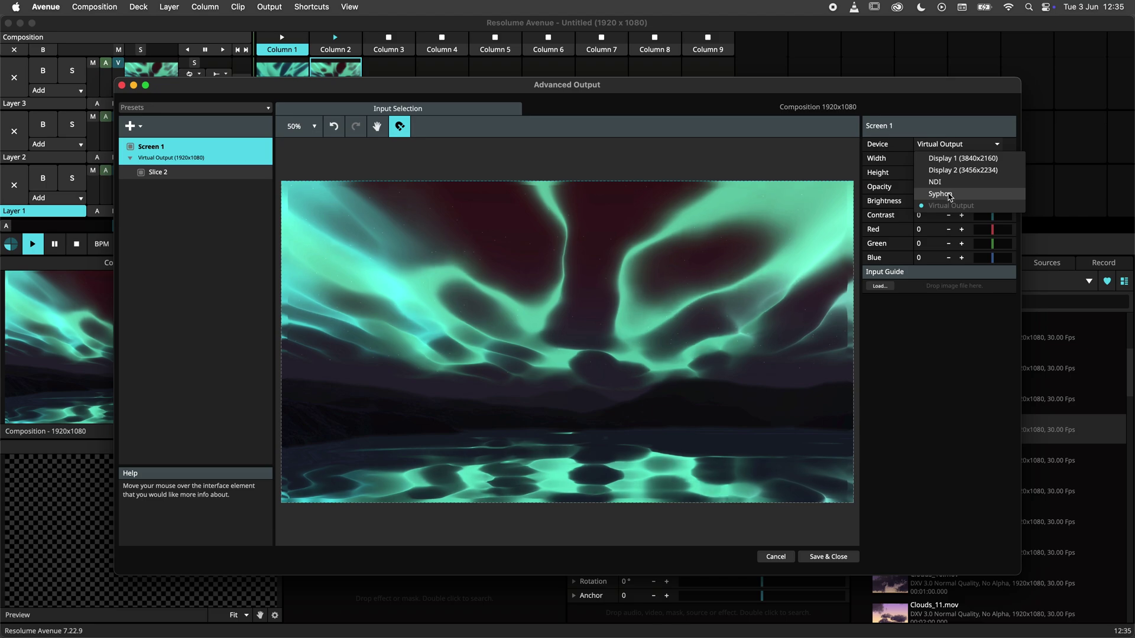
left_click(940, 194)
left_click(227, 173)
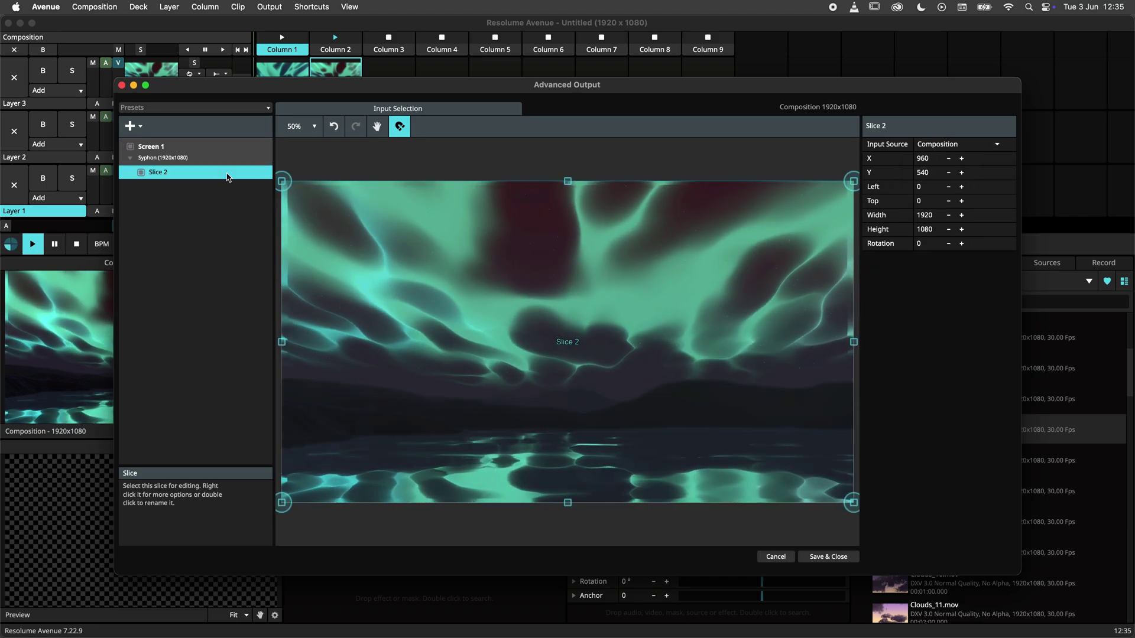
left_click(951, 145)
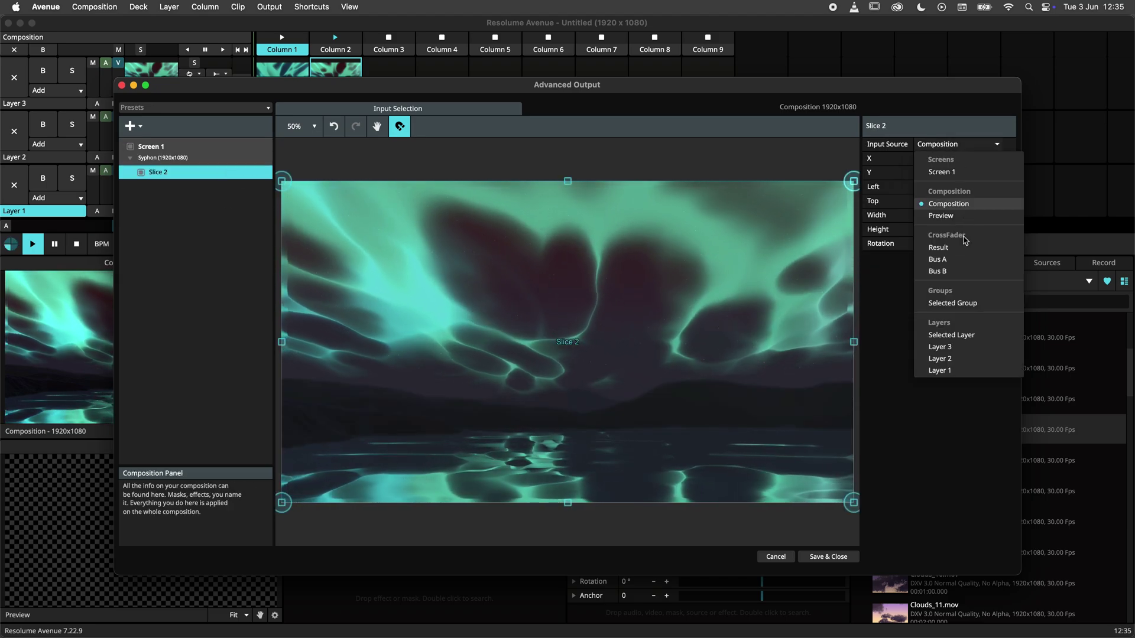
left_click(952, 348)
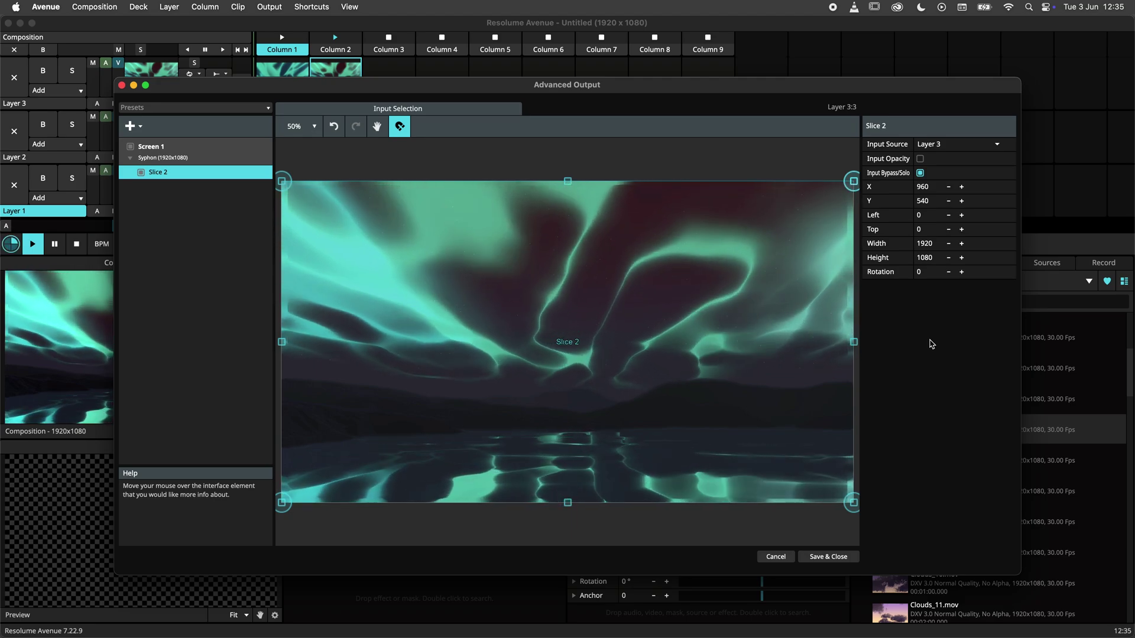
Step: Save and close Advanced Output, then drag Layer 3's video opacity down to zero
left_click(827, 556)
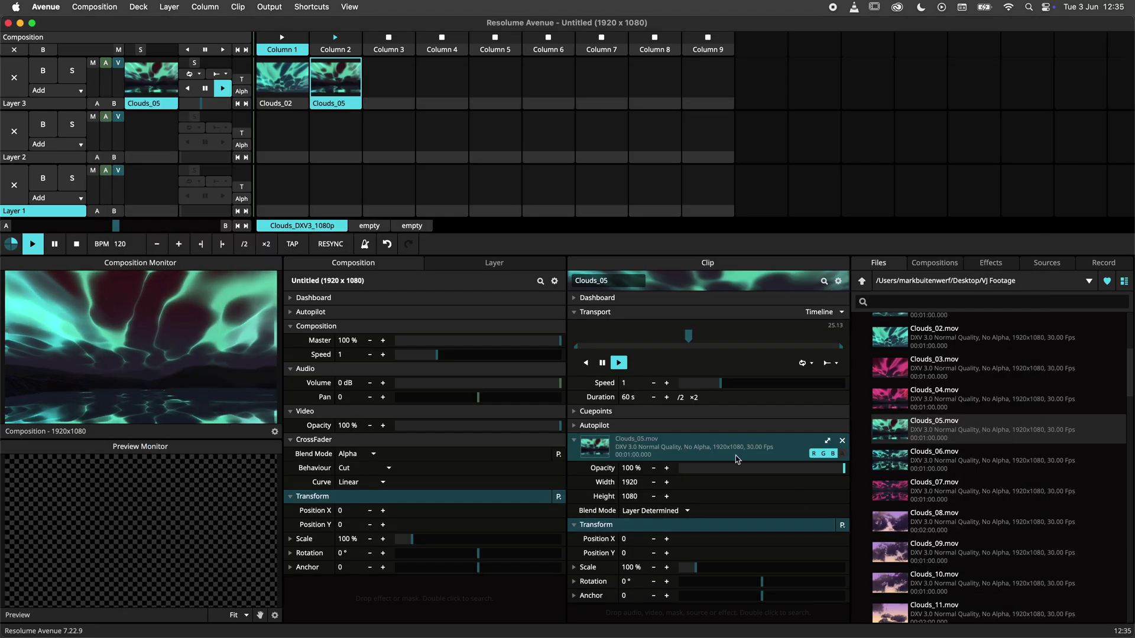
left_click_drag(117, 63, 118, 91)
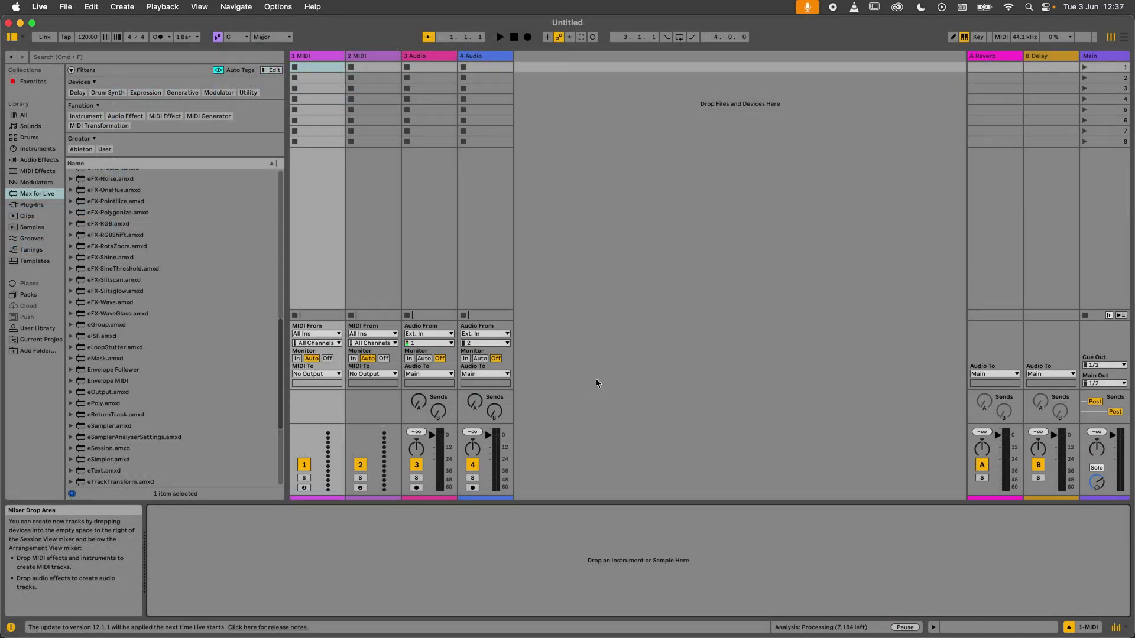
Step: Add eFX-DanPix after eVideoReceive on the 1 MIDI track's device chain
key("super+f")
type("vid")
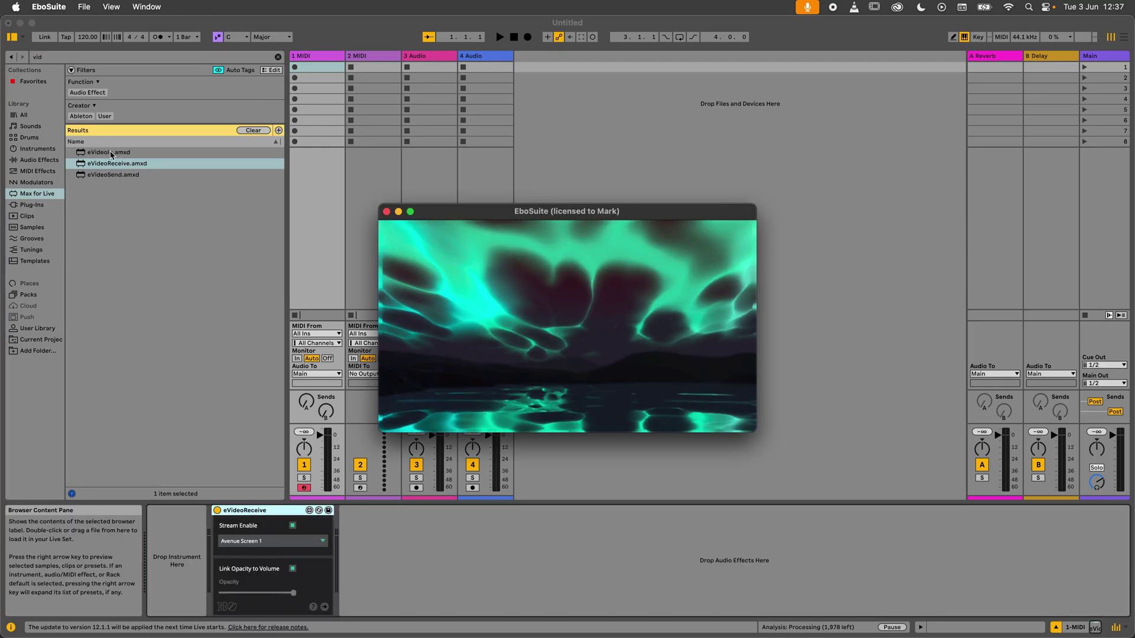
key("BackSpace")
key("BackSpace")
key("BackSpace")
type("dan")
left_click_drag(113, 152, 360, 520)
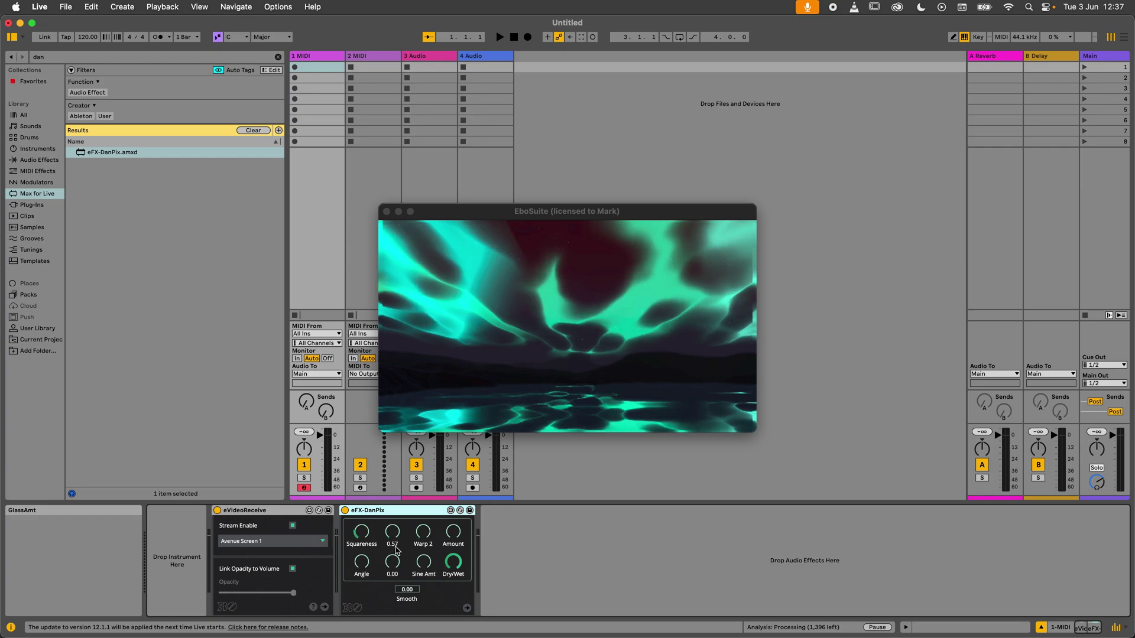
Step: Add eVideoSend after eFX-DanPix to send the pixelated stream back out
double_click(57, 57)
key("BackSpace")
type("vi")
left_click_drag(112, 174, 685, 556)
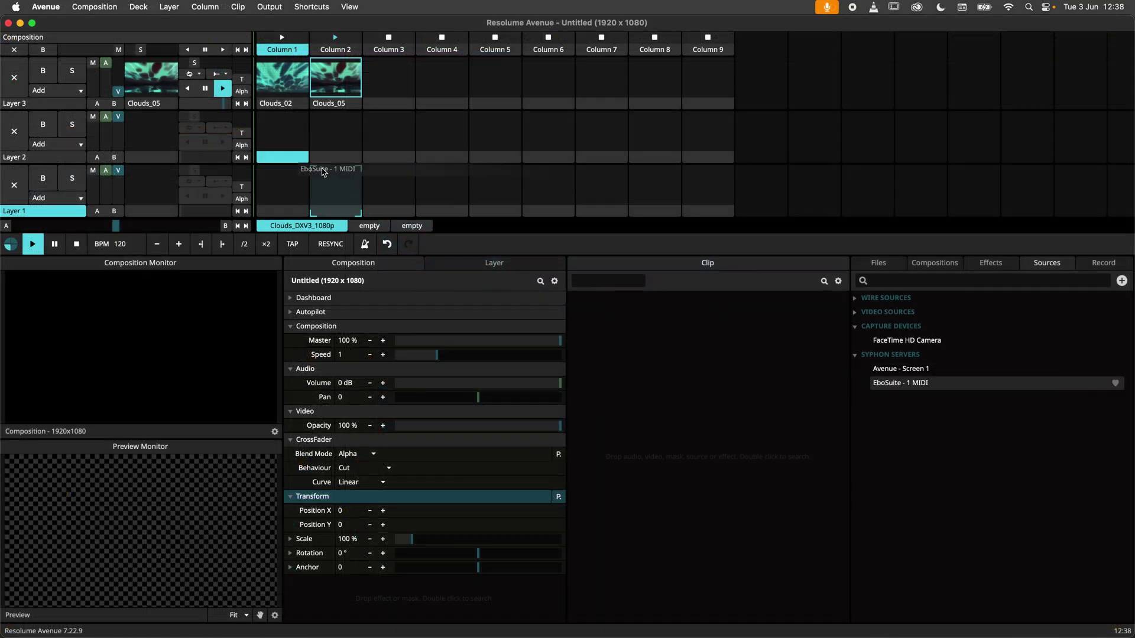
Step: Drop the EboSuite - 1 MIDI Syphon server into Layer 2 Column 1 and launch it
left_click_drag(323, 172, 282, 133)
left_click(283, 133)
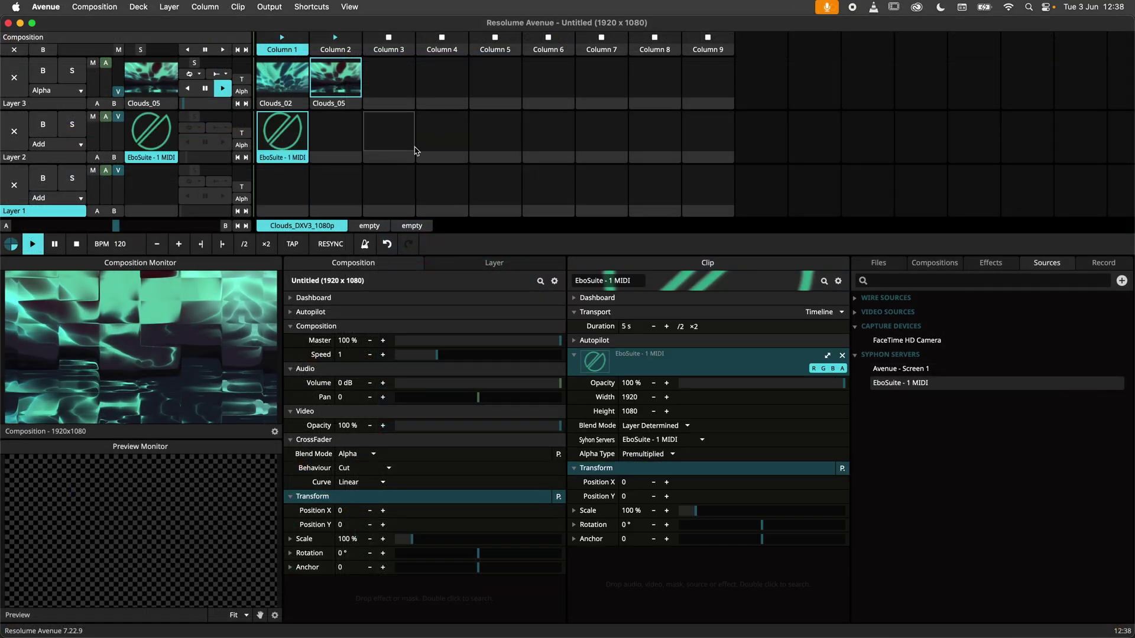